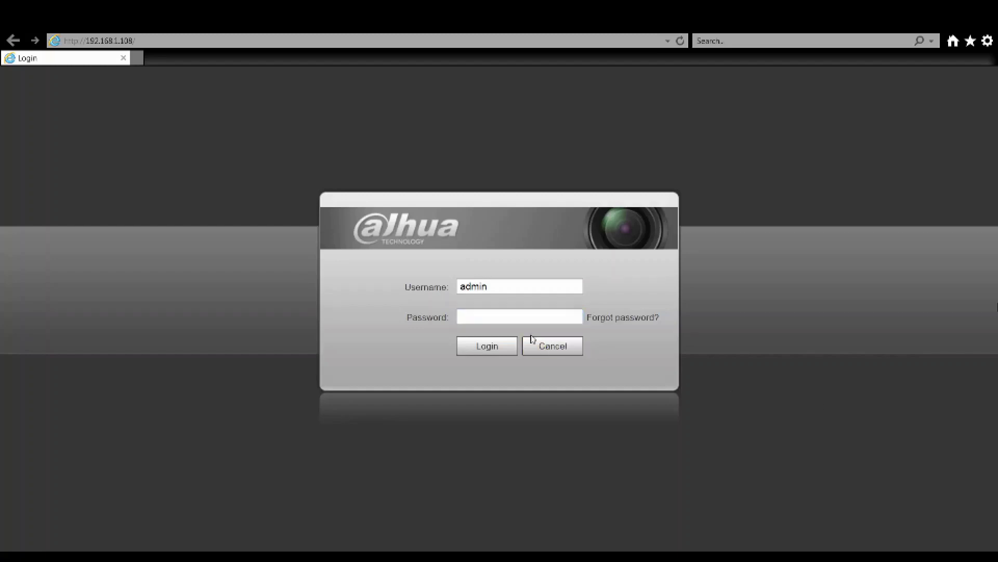
# Log in to the camera with the account password and go to the Setting page
pyautogui.click(517, 317)
pyautogui.write('admin1234')
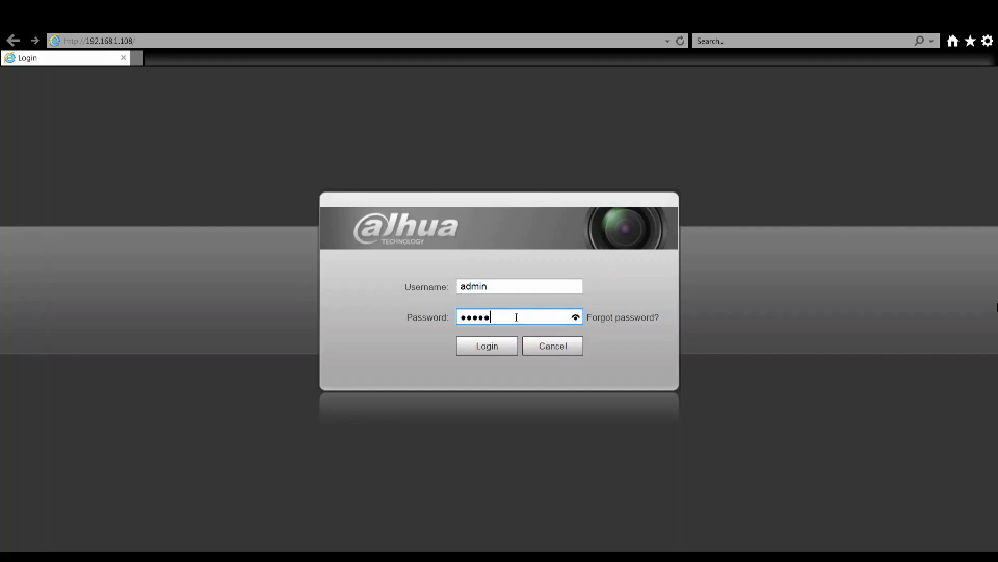
pyautogui.press('Return')
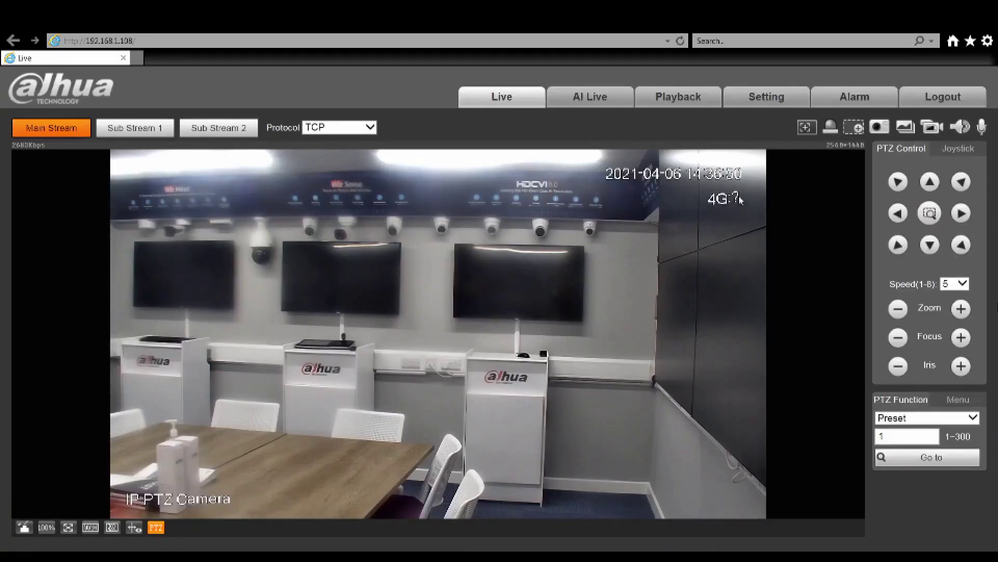
pyautogui.click(784, 104)
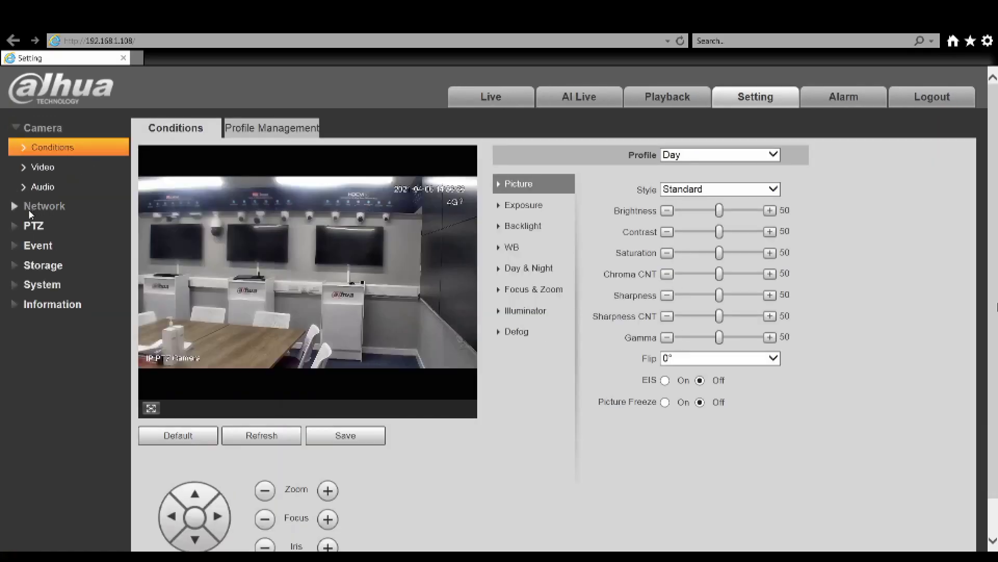
# Add and save preset 1 as Preset1 at the camera's current PTZ view
pyautogui.click(31, 225)
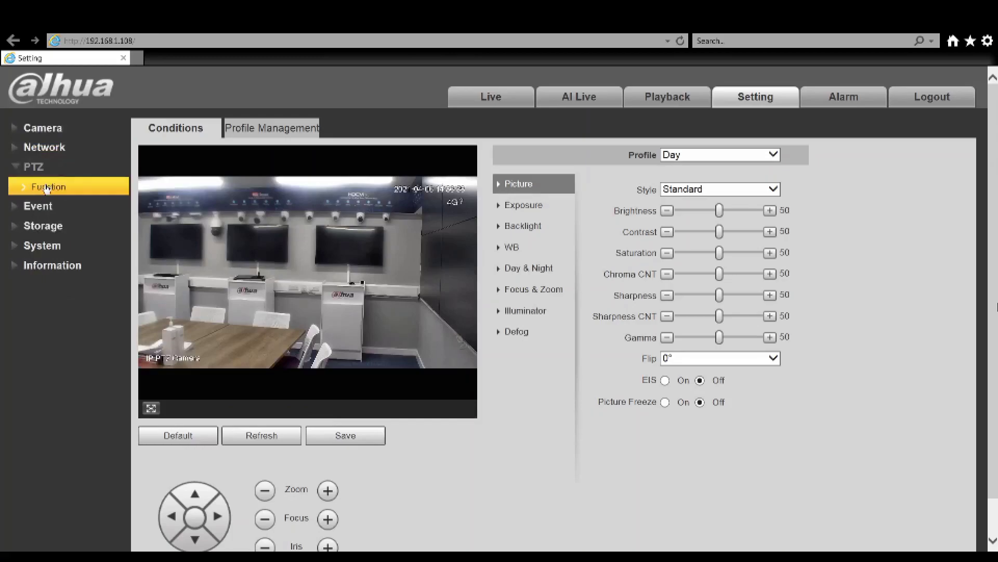
pyautogui.click(46, 188)
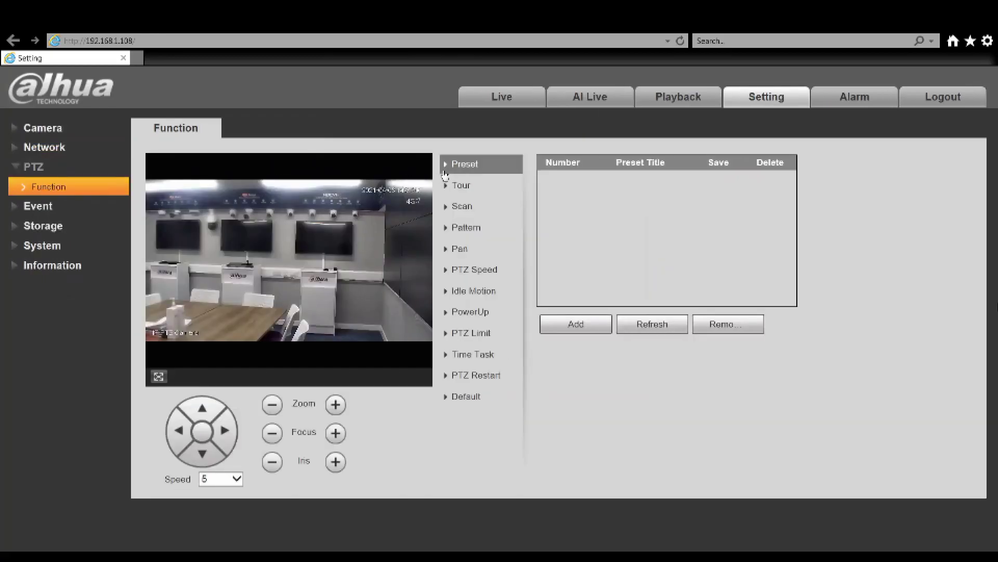
pyautogui.click(596, 328)
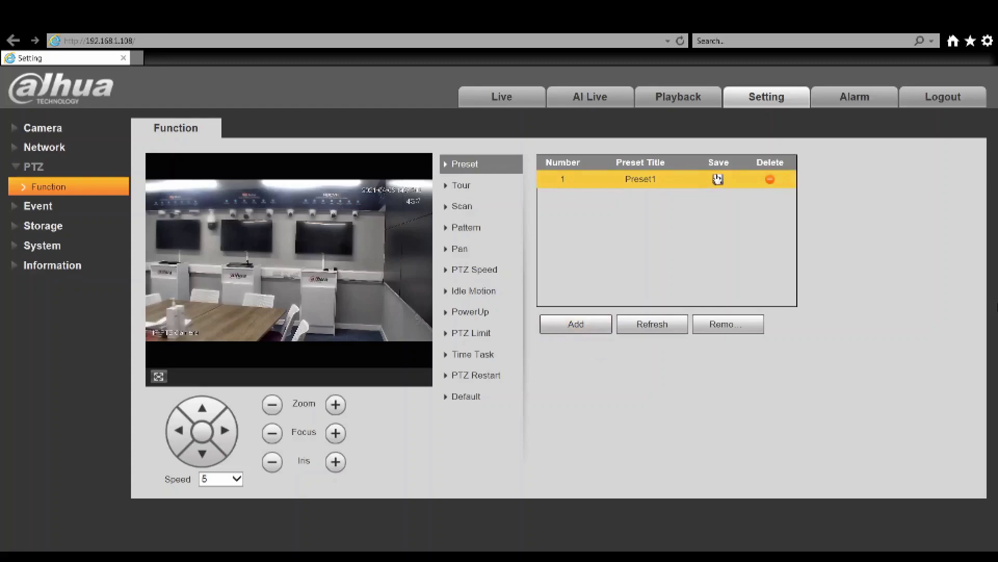
pyautogui.click(717, 179)
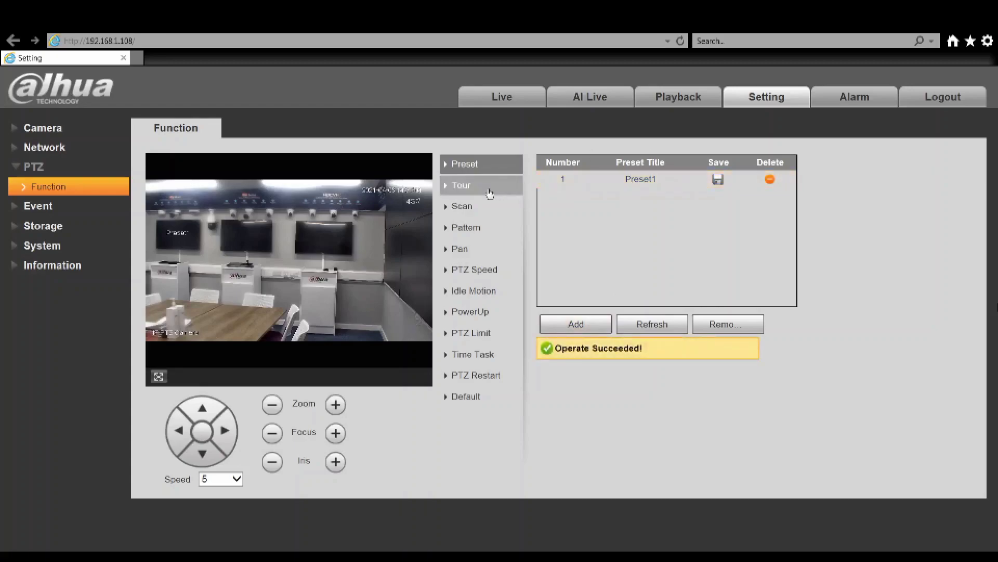
# Review the Tour, Scan, Pattern, Pan, Idle Motion, Power Up, Time Task, Restart and Default PTZ pages
pyautogui.click(489, 193)
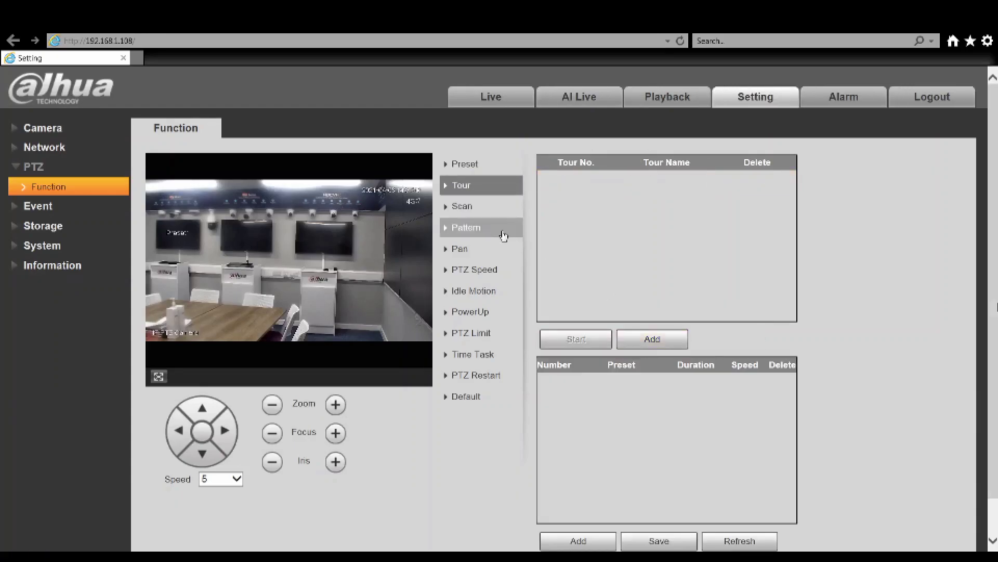
pyautogui.click(473, 209)
pyautogui.click(463, 227)
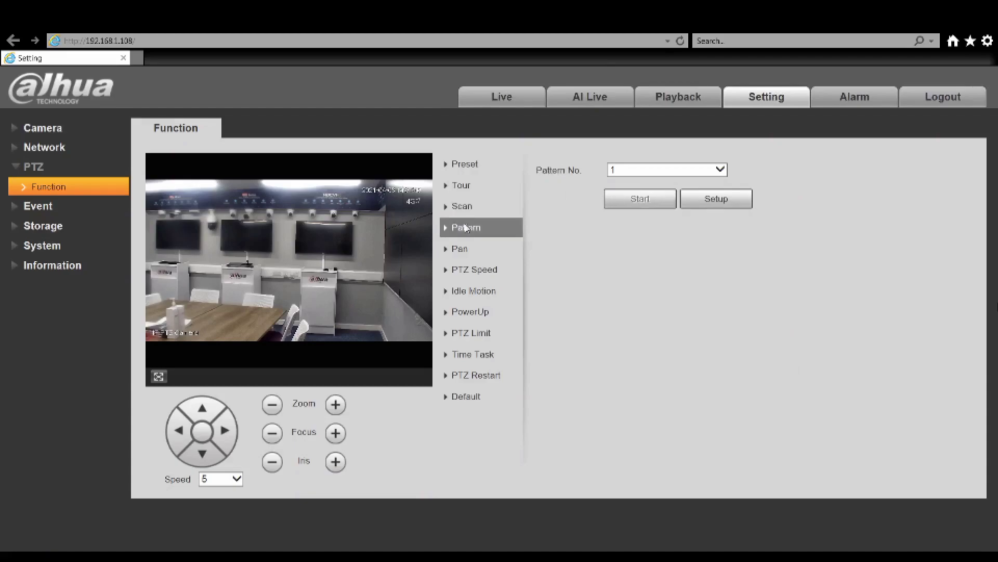
pyautogui.click(460, 249)
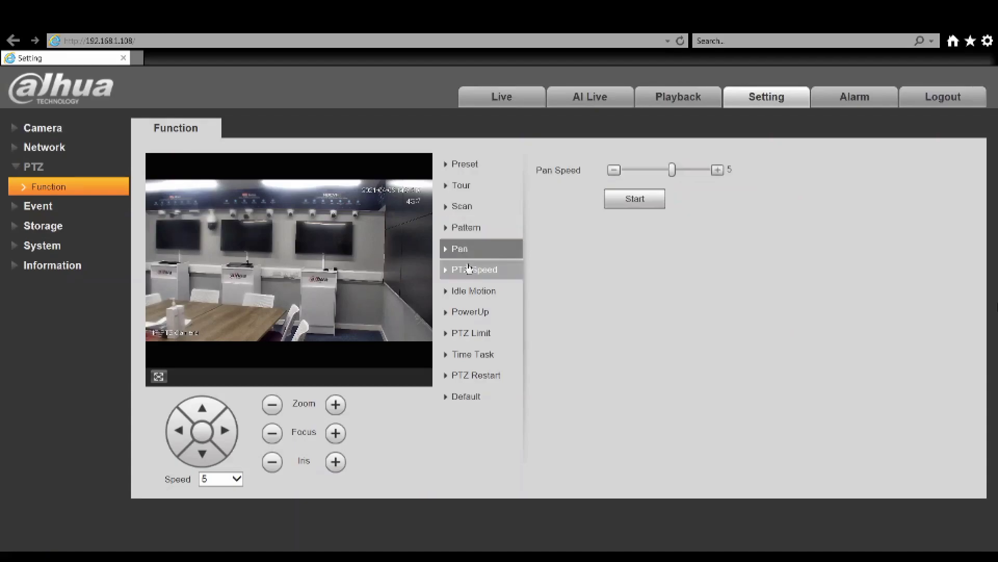
pyautogui.click(469, 291)
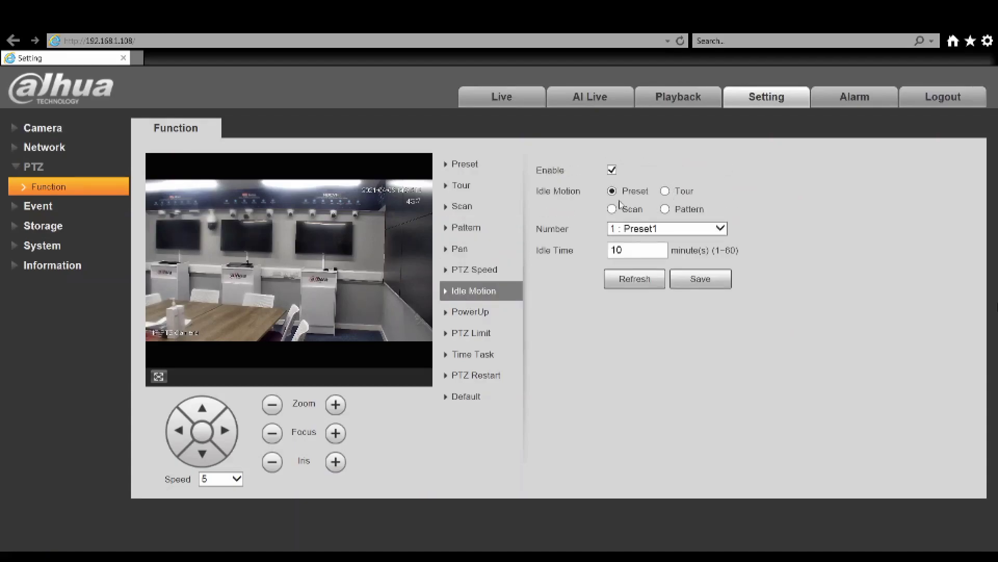
pyautogui.click(634, 228)
pyautogui.click(481, 312)
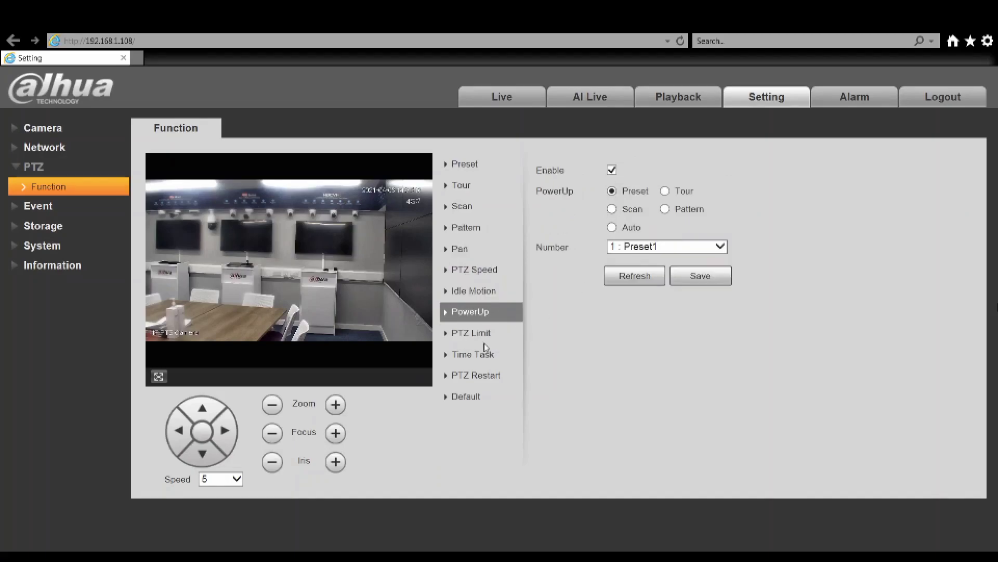
pyautogui.click(475, 356)
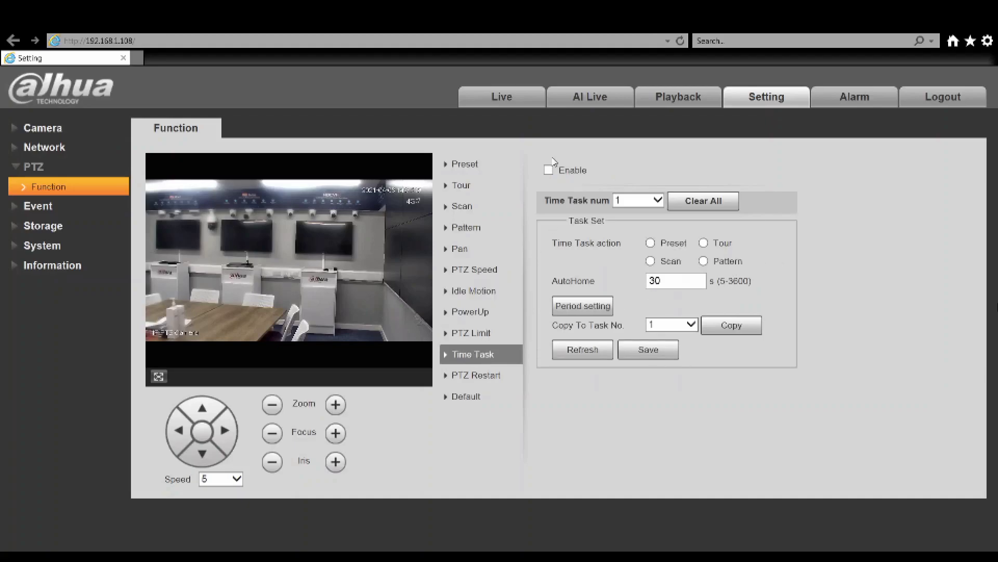
pyautogui.click(486, 375)
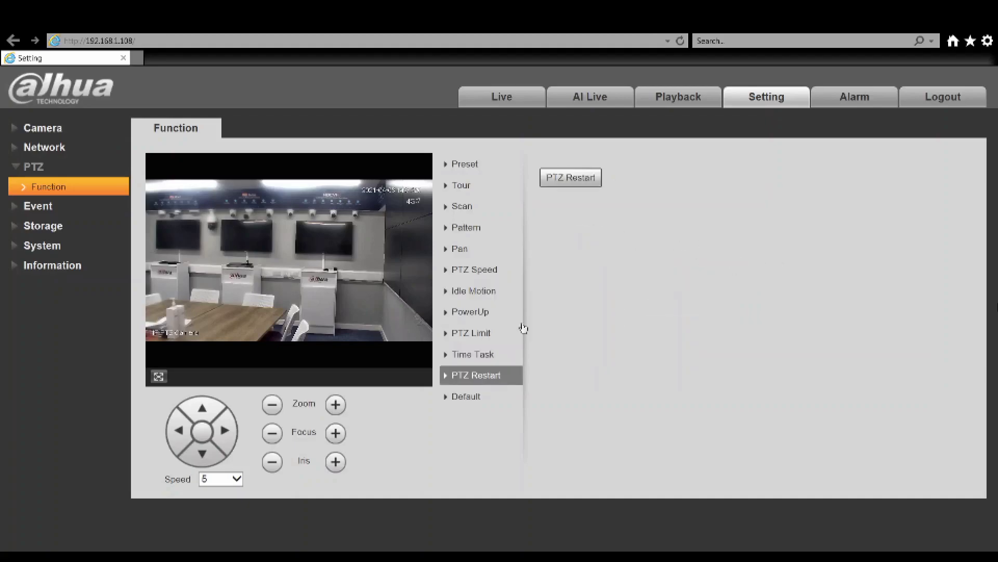
pyautogui.click(462, 401)
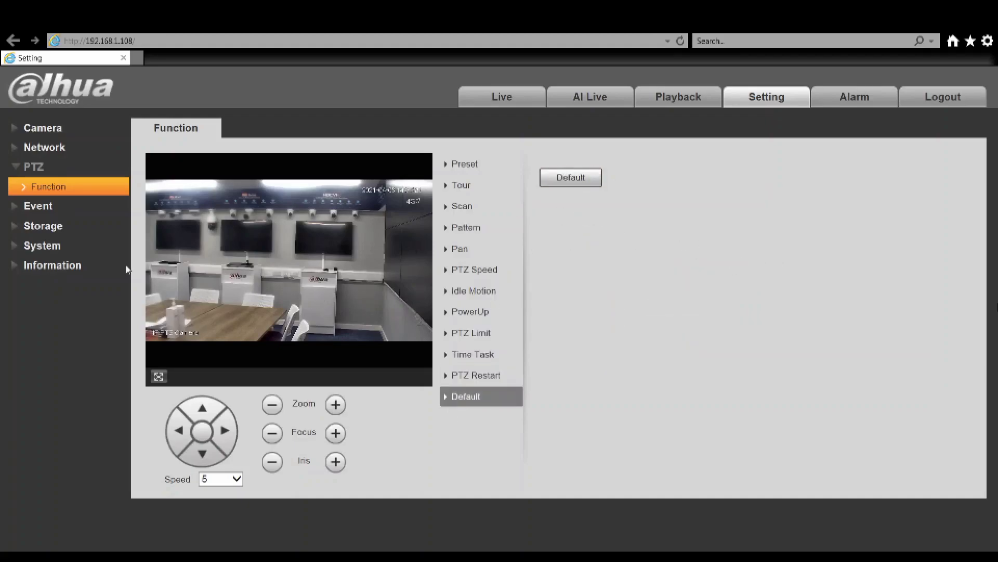
pyautogui.click(38, 206)
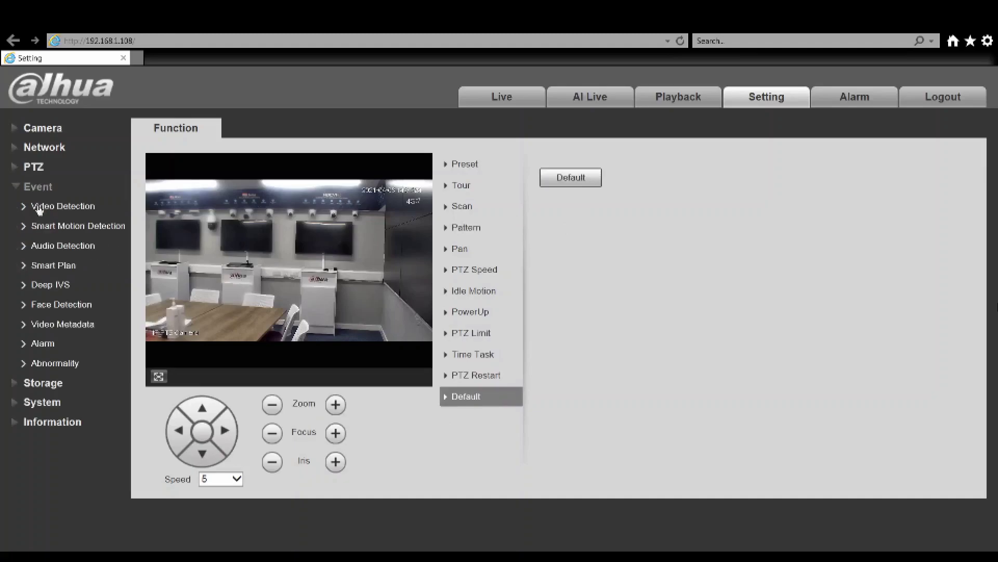
# Set Face Detection as the global smart plan, add a Deep IVS plan for Preset1, and save
pyautogui.click(57, 266)
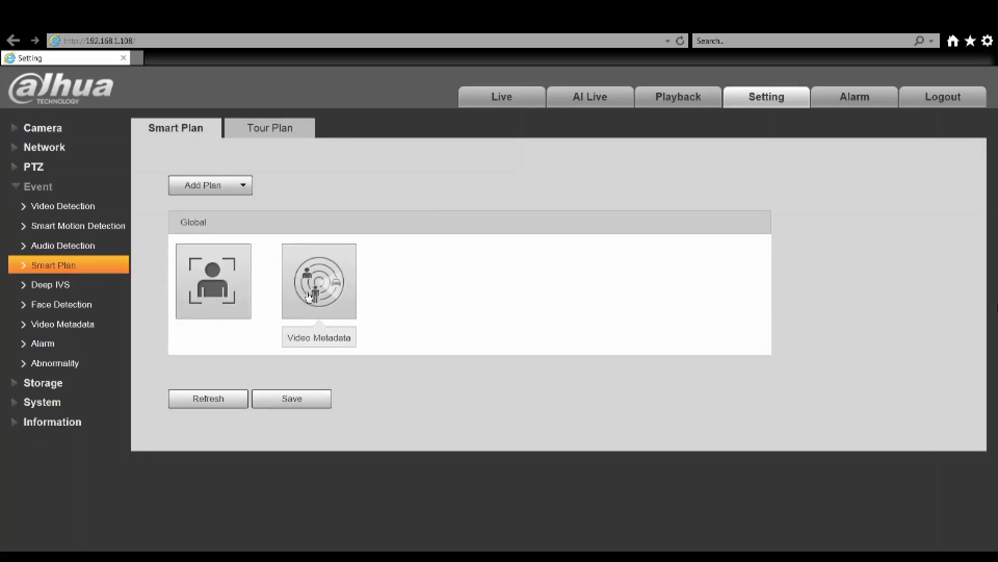
pyautogui.click(229, 266)
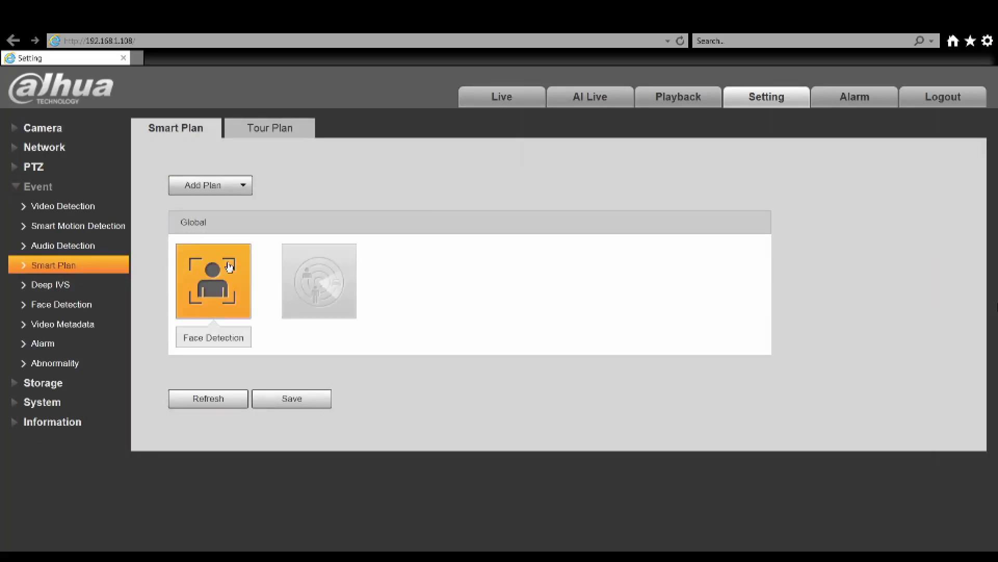
pyautogui.click(210, 185)
pyautogui.click(208, 228)
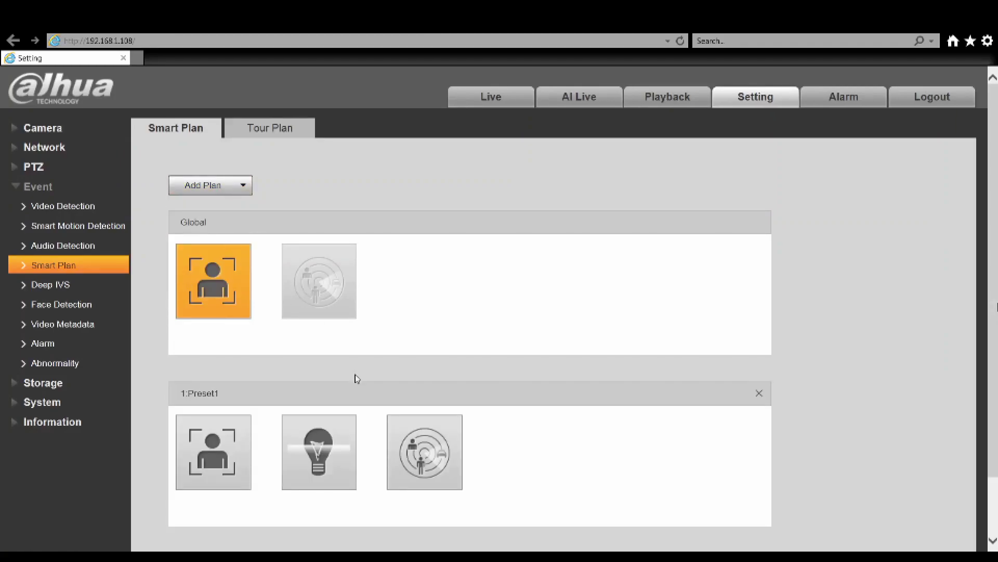
pyautogui.click(333, 459)
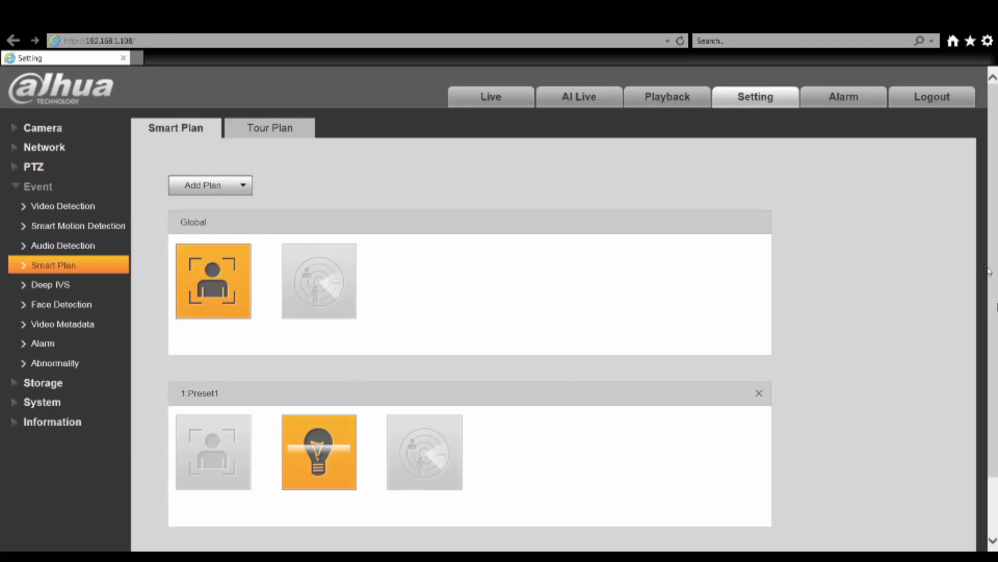
pyautogui.scroll(-2, 989, 272)
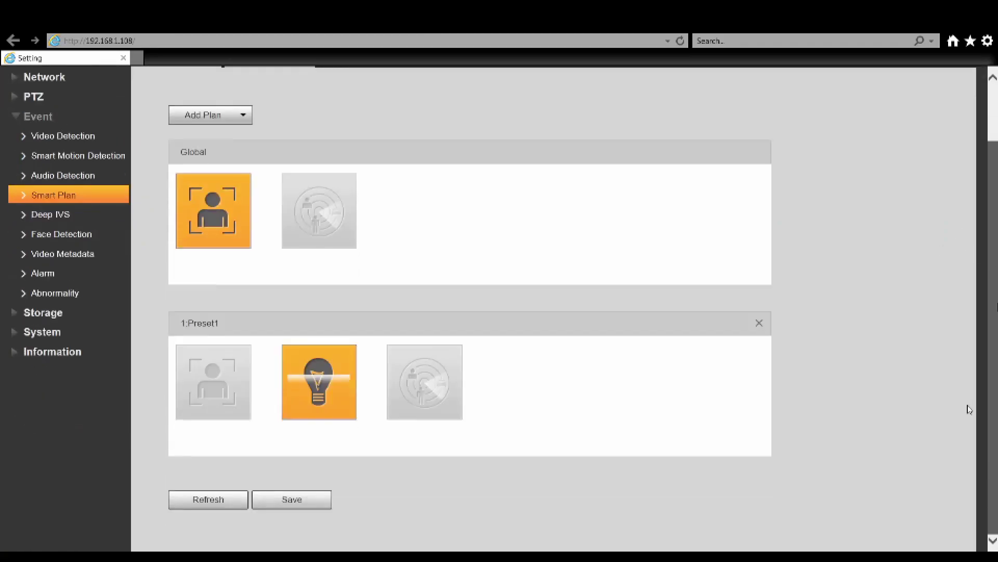
pyautogui.click(307, 499)
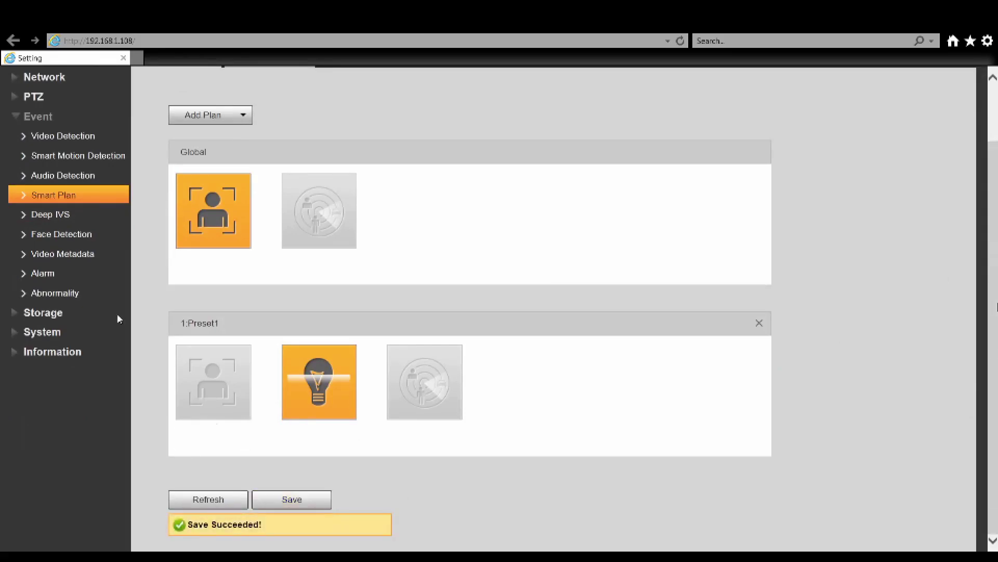
pyautogui.click(49, 214)
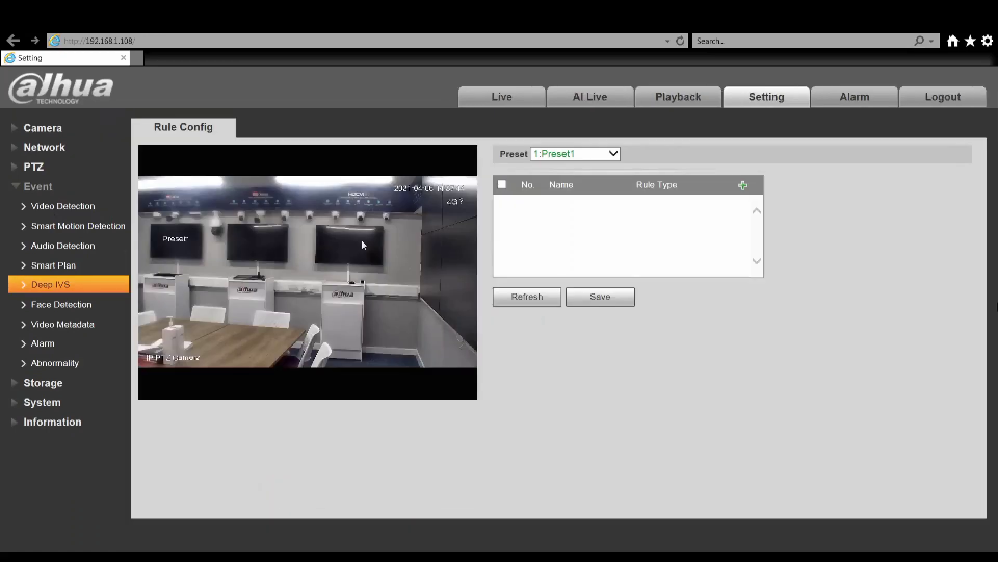
# Add an Intrusion rule for Preset1 and draw its four-corner detection area in the room
pyautogui.click(743, 186)
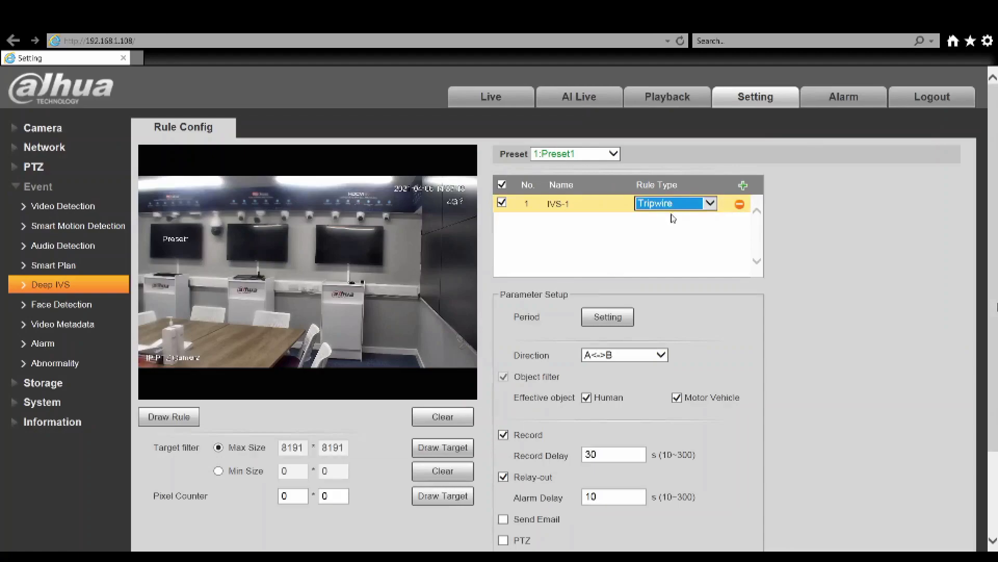
pyautogui.press('Down')
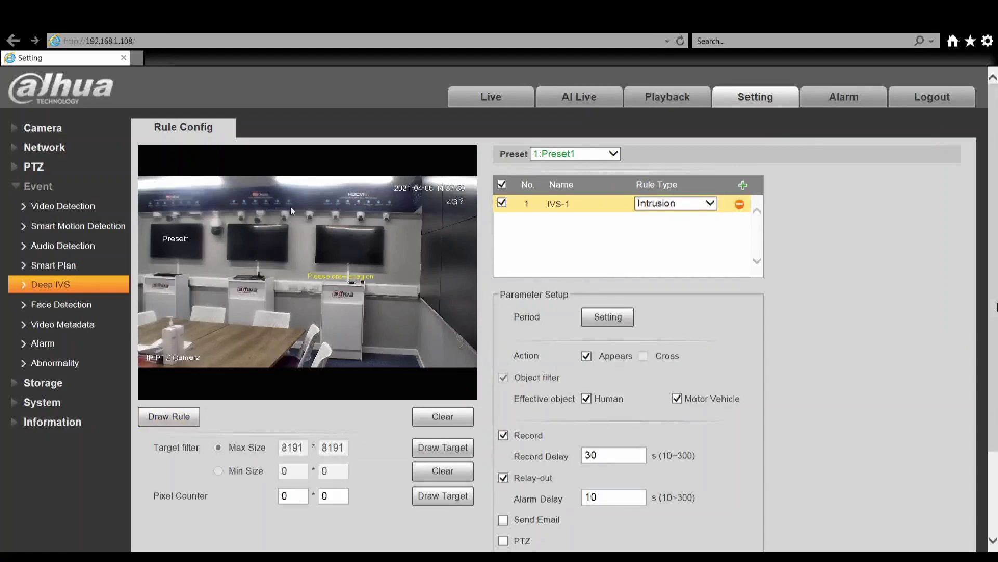
pyautogui.click(285, 215)
pyautogui.click(403, 219)
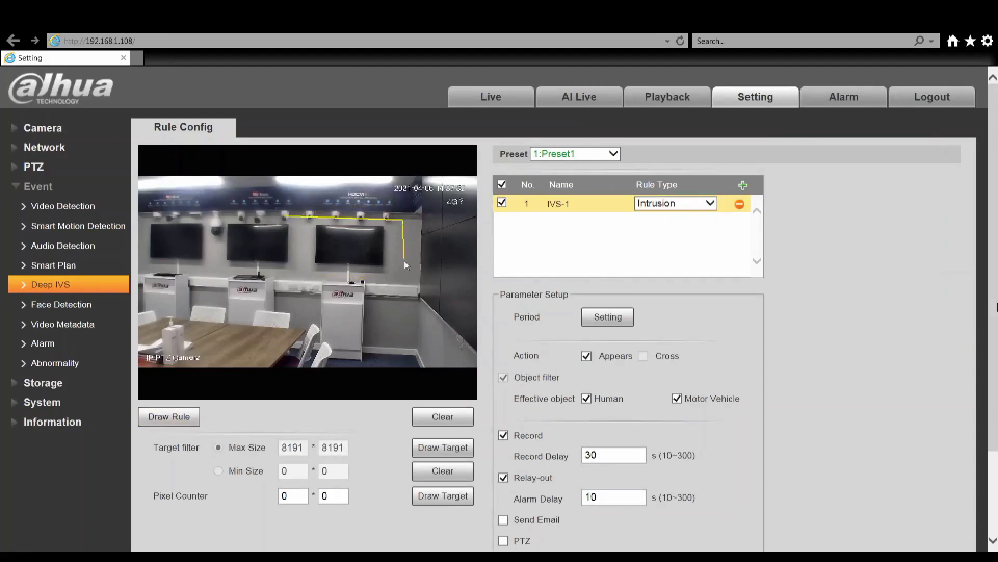
pyautogui.click(410, 320)
pyautogui.click(257, 316)
pyautogui.rightClick(256, 315)
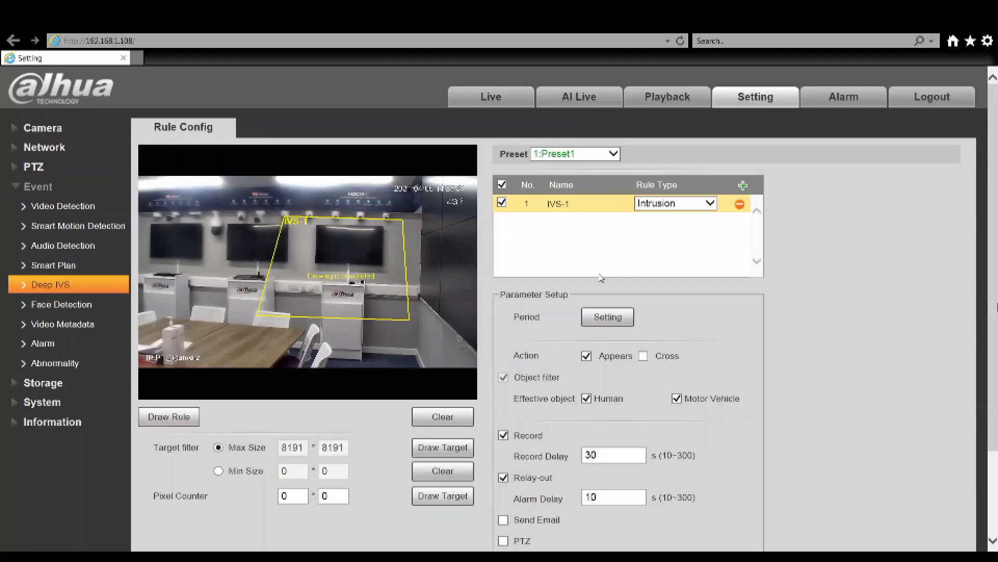
# Enable Cross with Enter&Exit direction, drop Motor Vehicle and Message Link, and save the rule
pyautogui.click(644, 356)
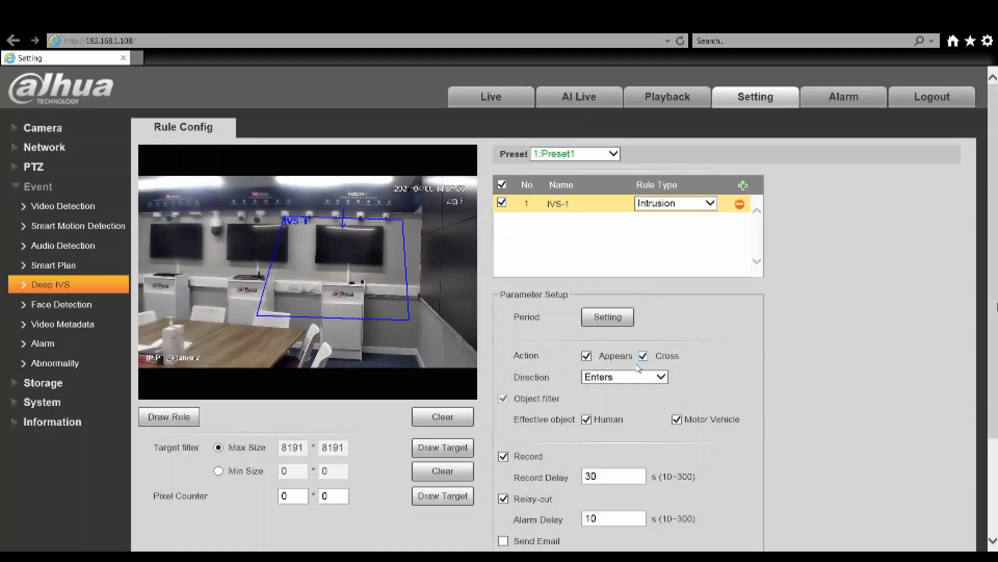
pyautogui.click(638, 371)
pyautogui.click(608, 402)
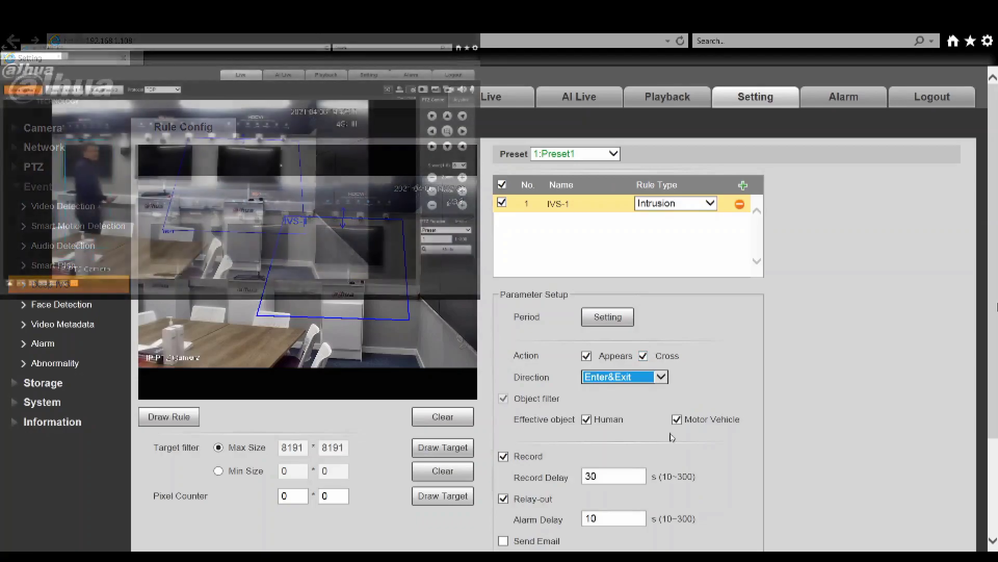
pyautogui.click(676, 419)
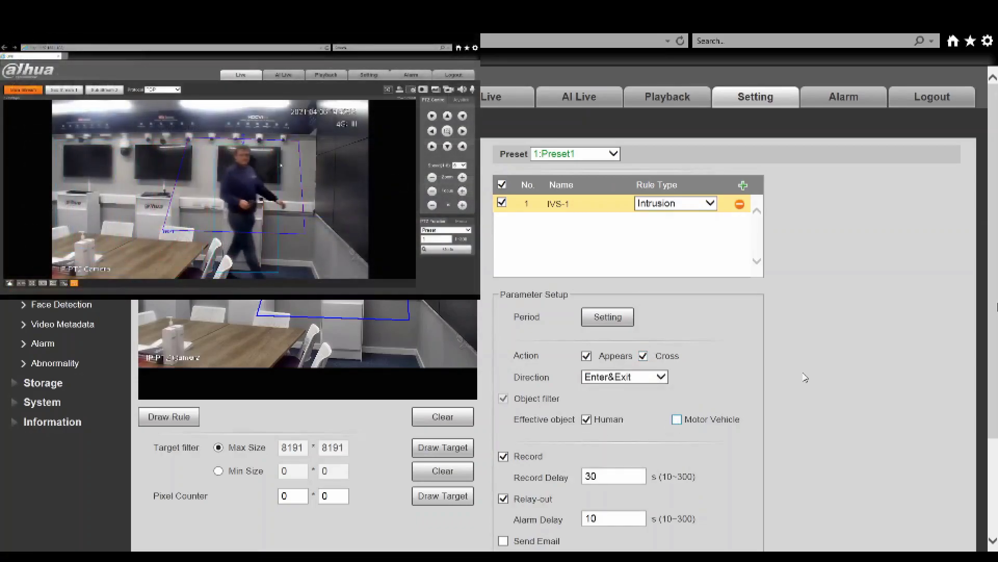
pyautogui.scroll(-3, 805, 377)
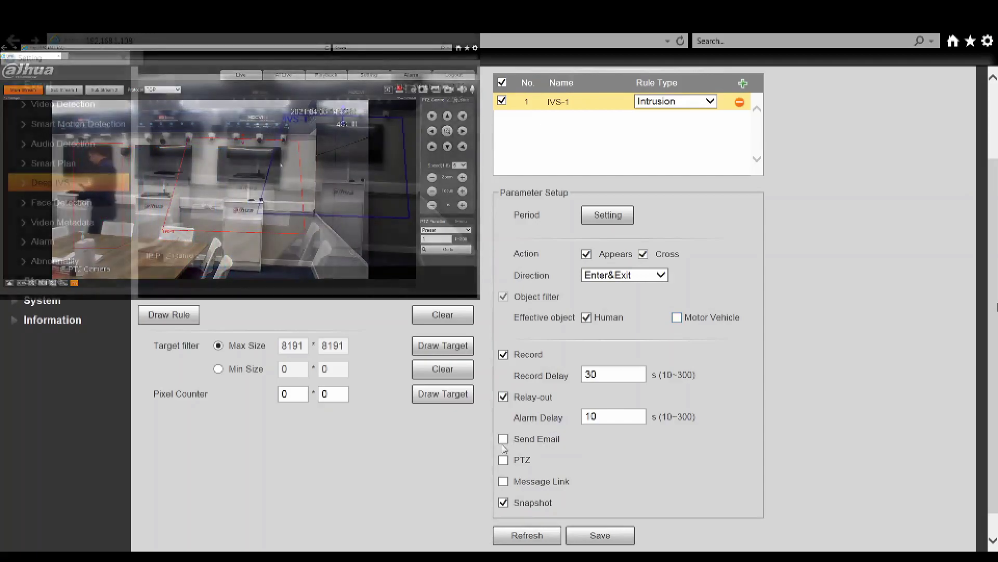
pyautogui.click(503, 460)
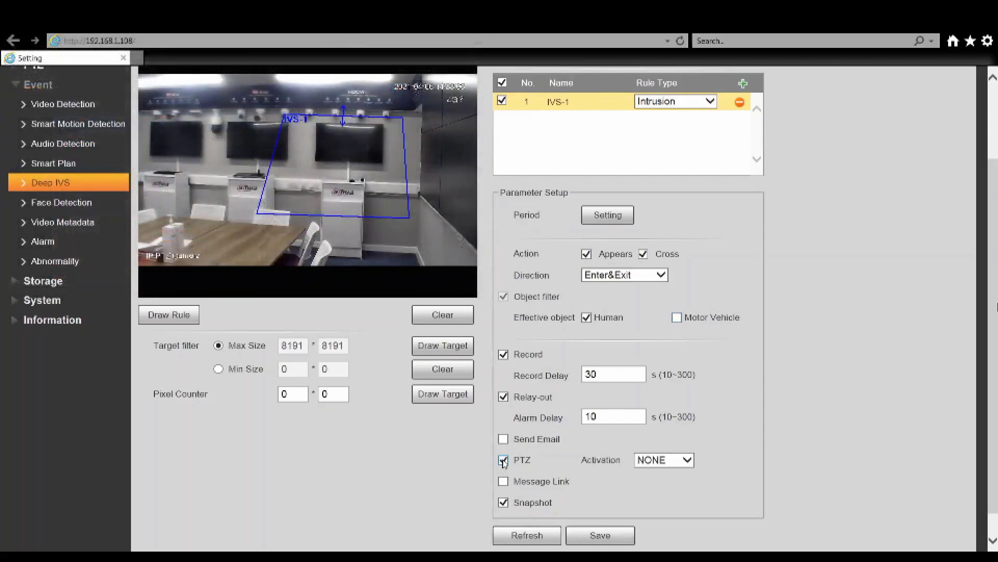
pyautogui.click(651, 465)
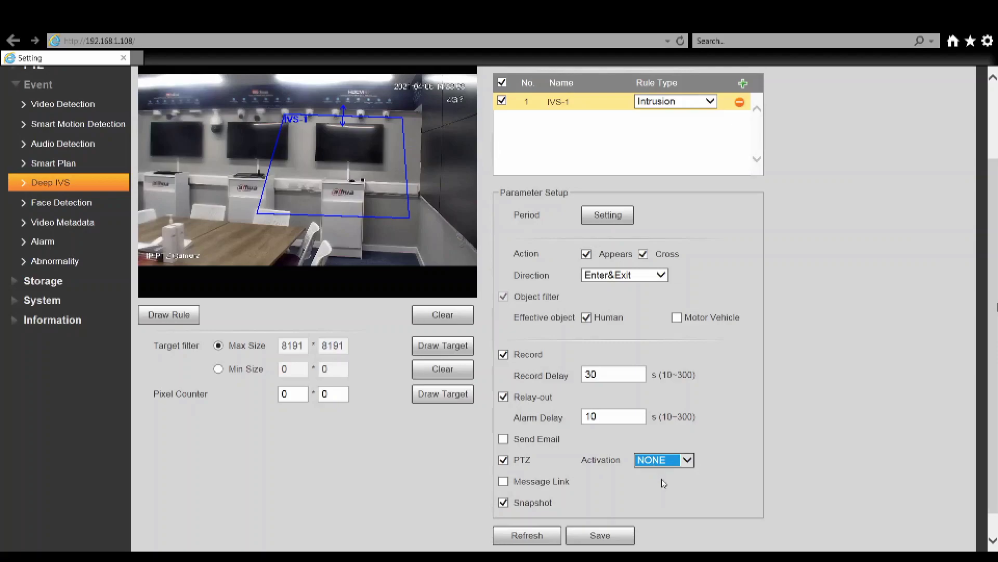
pyautogui.click(505, 461)
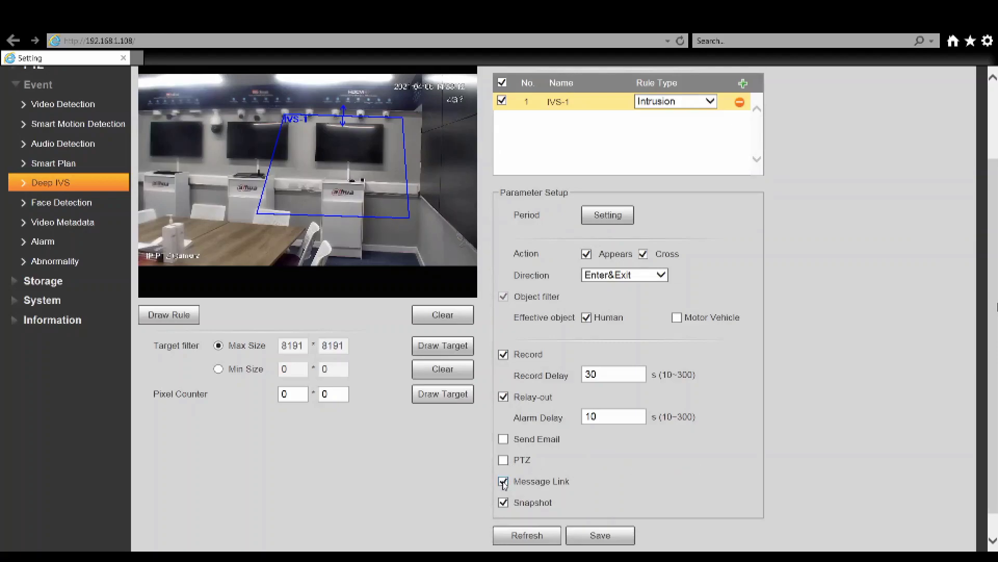
pyautogui.click(503, 483)
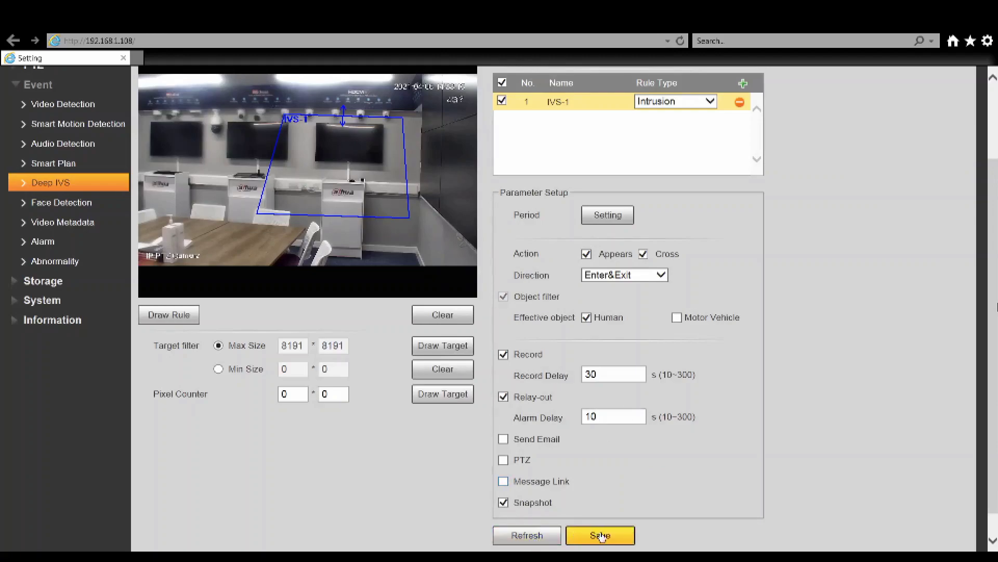
pyautogui.click(601, 536)
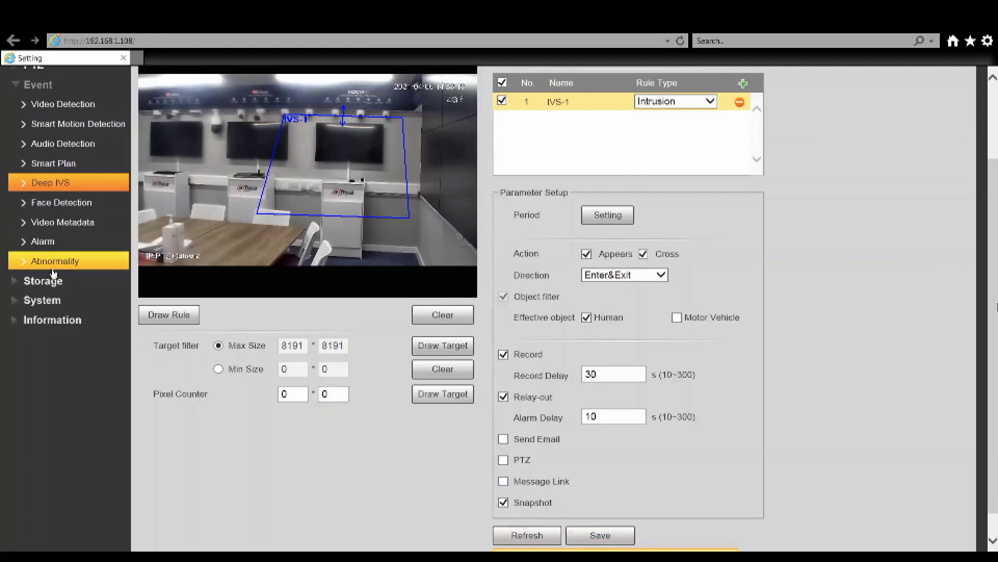
# Check the local storage card, then review the Record, Snapshot and Holiday storage schedules
pyautogui.click(50, 281)
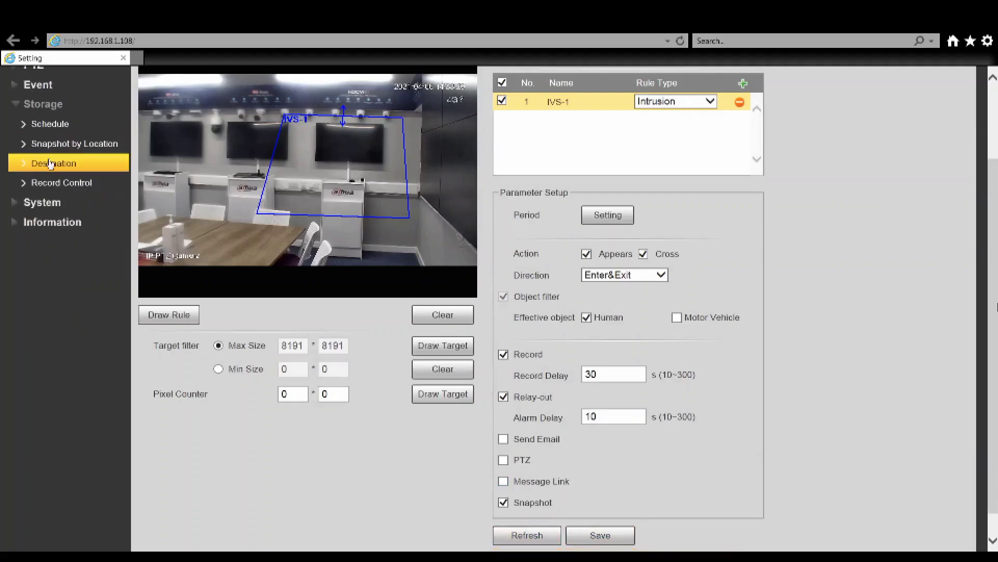
pyautogui.click(50, 163)
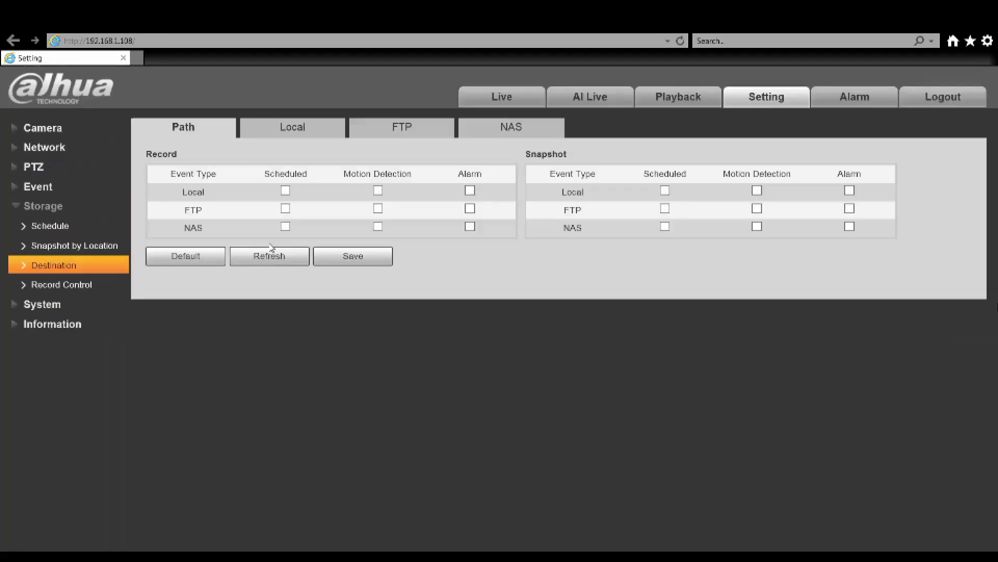
pyautogui.click(291, 130)
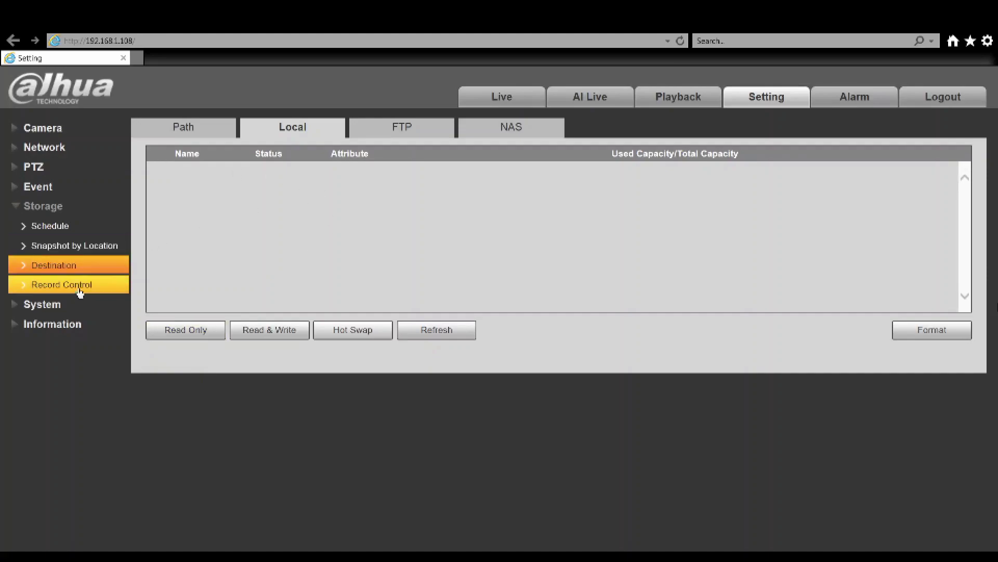
pyautogui.click(53, 227)
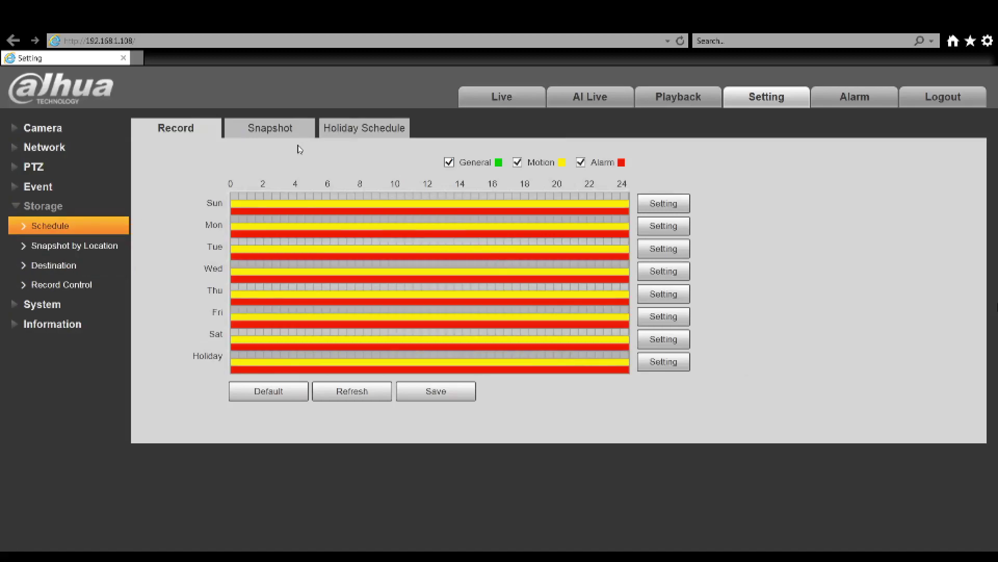
pyautogui.click(279, 138)
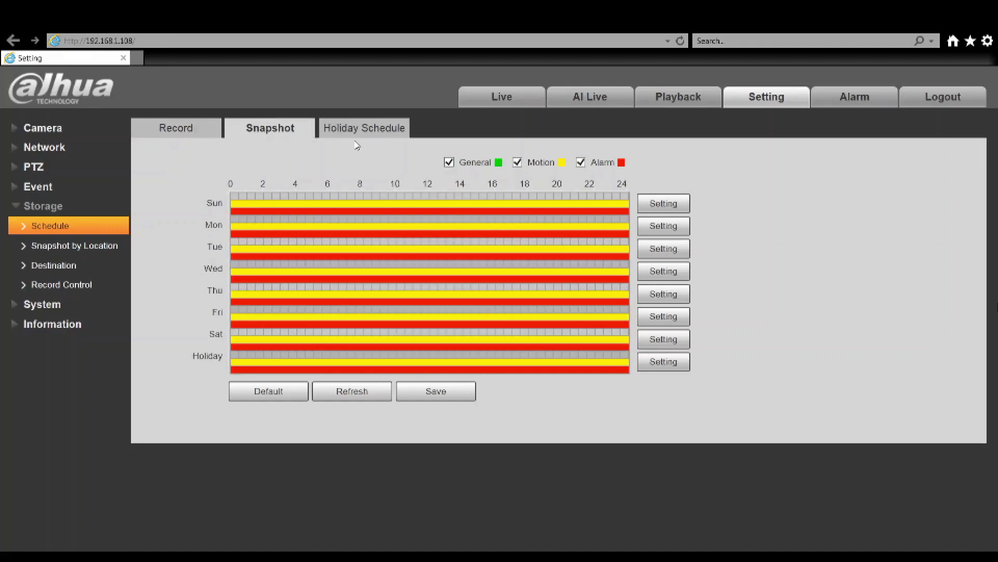
pyautogui.click(359, 130)
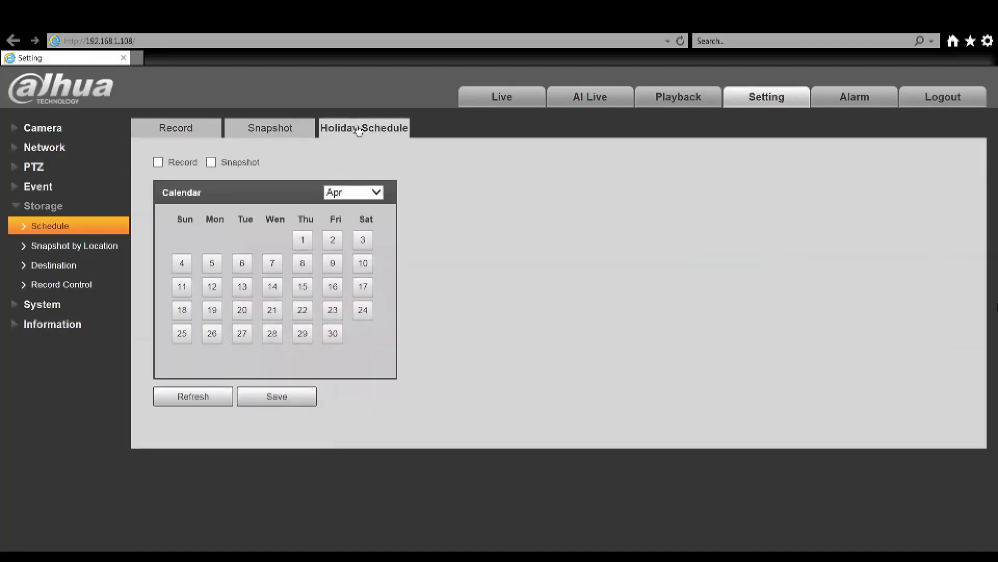
# Review the TCP/IP settings and P2P access status, then go to the 4G Dialing Setting page
pyautogui.click(44, 305)
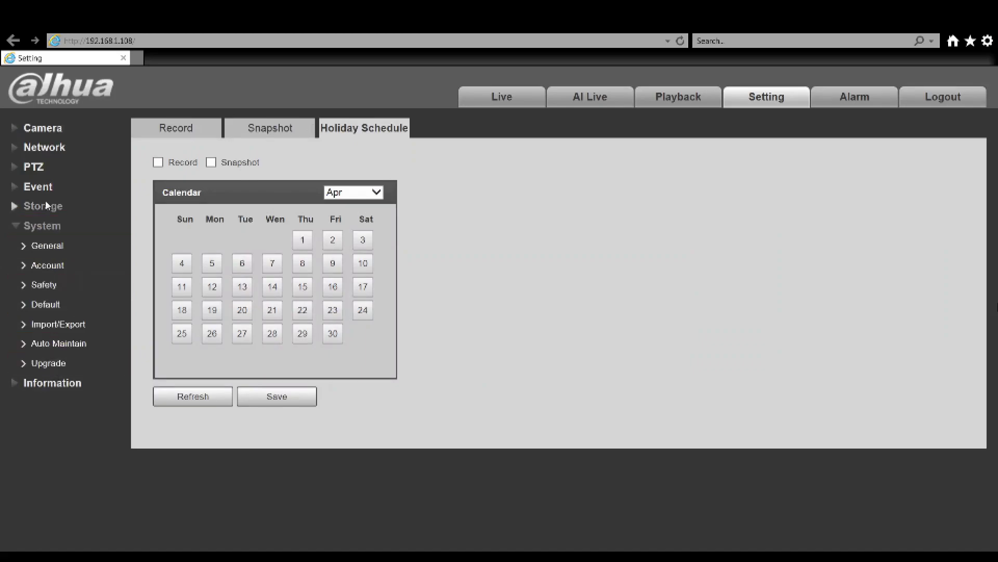
pyautogui.click(41, 148)
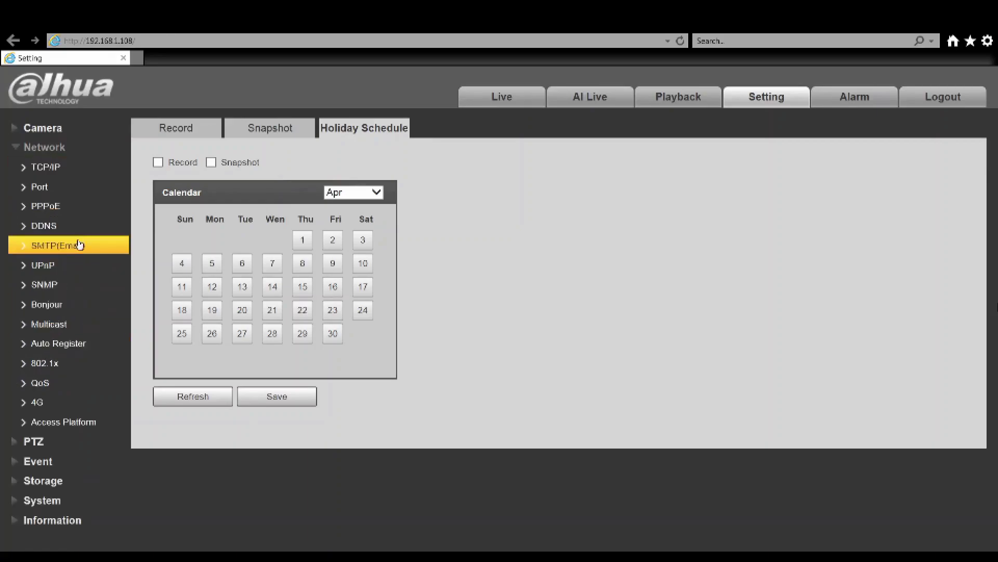
pyautogui.click(59, 172)
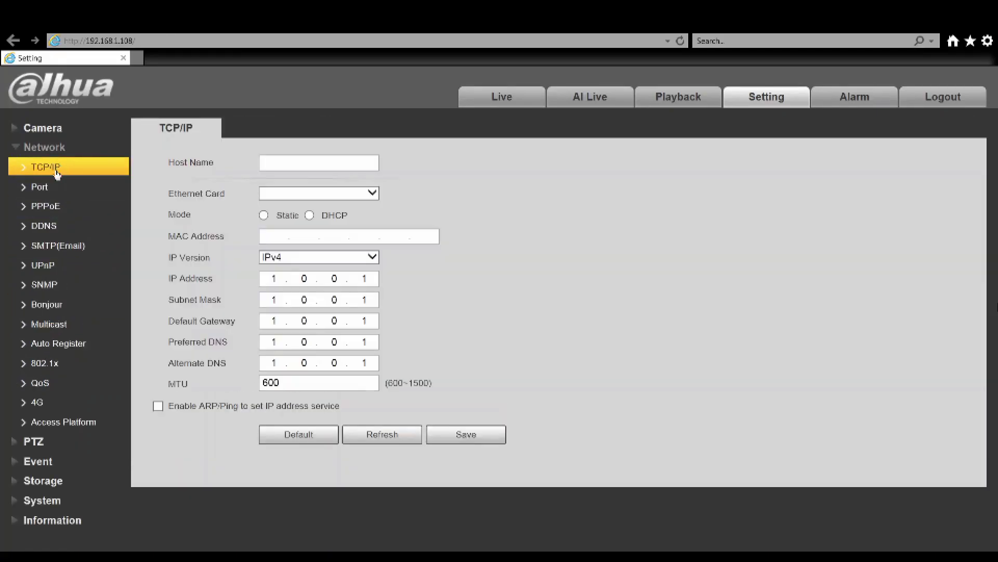
pyautogui.click(55, 426)
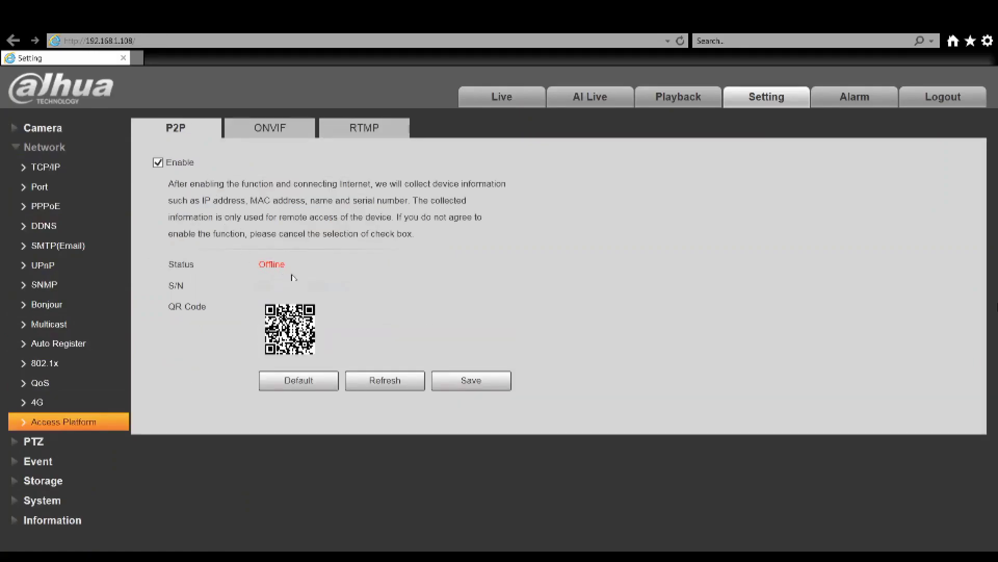
pyautogui.click(108, 405)
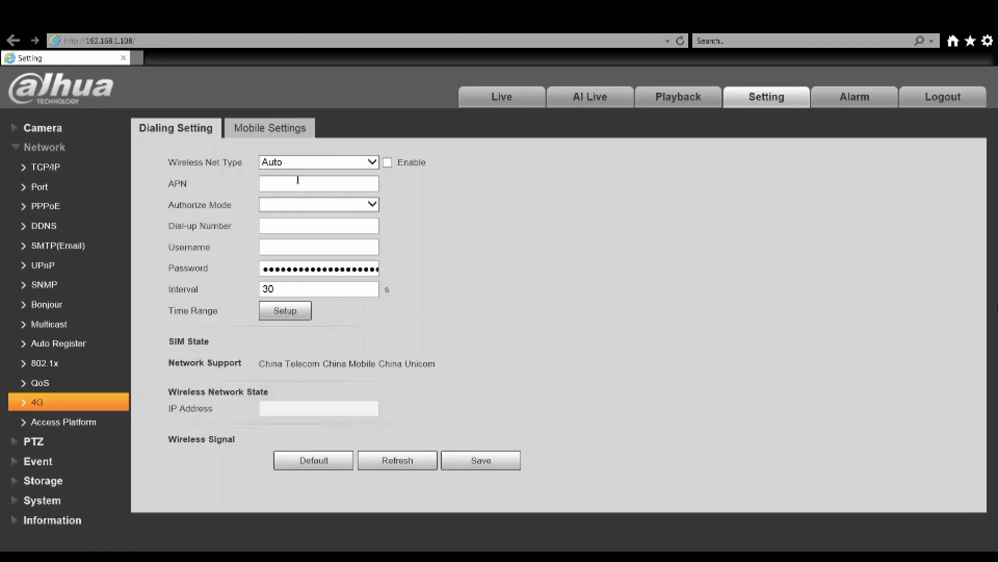
# Enter APN 'everywhere', choose PAP authorization and set dial-up number *99#
pyautogui.click(298, 180)
pyautogui.write('everywhere')
pyautogui.press('Tab')
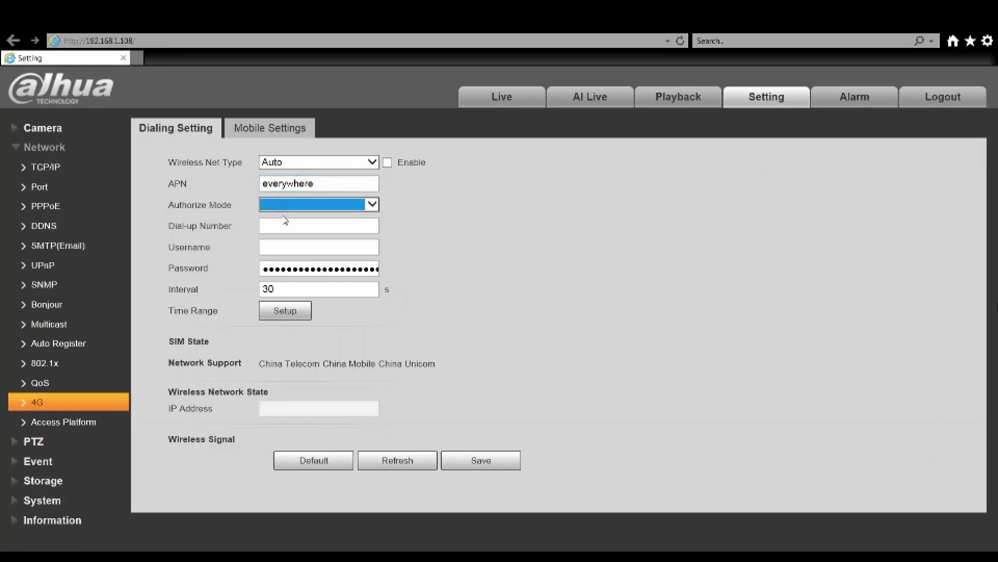
pyautogui.press('Down')
pyautogui.click(279, 226)
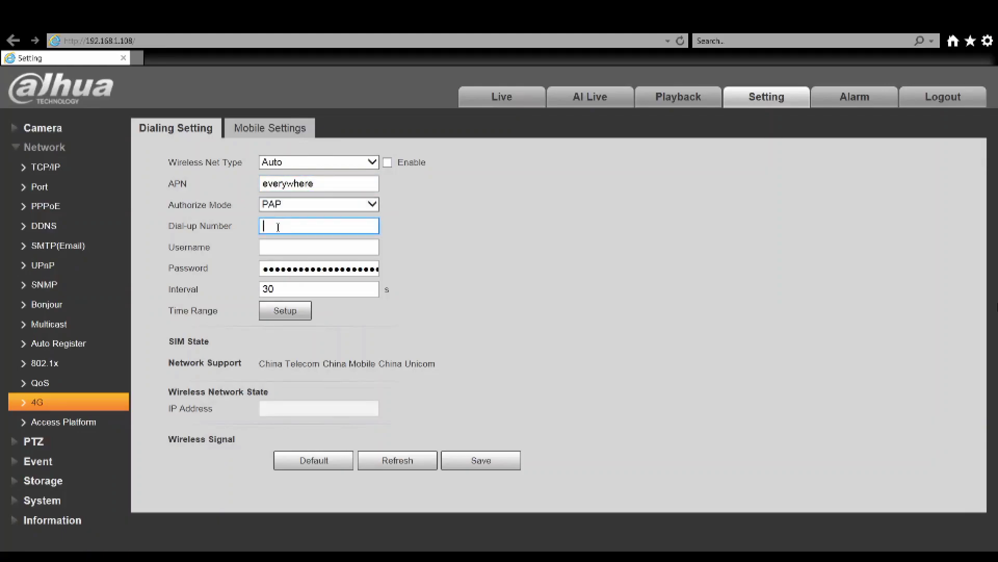
pyautogui.write('*99#')
# Enter the carrier username and password and change the reconnect interval to 60 seconds
pyautogui.click(281, 247)
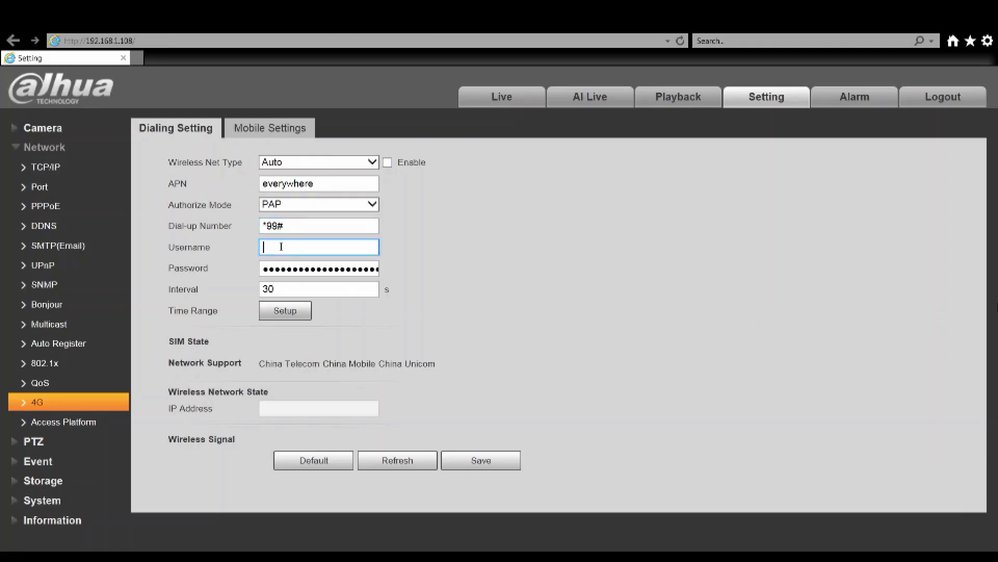
pyautogui.write('eesecure')
pyautogui.press('Tab')
pyautogui.write('esecu')
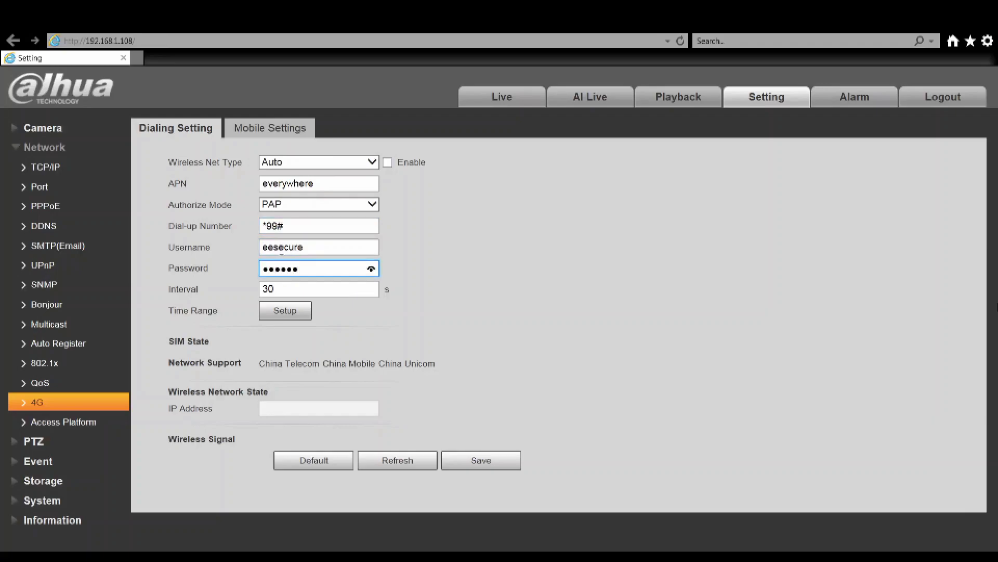
pyautogui.click(285, 286)
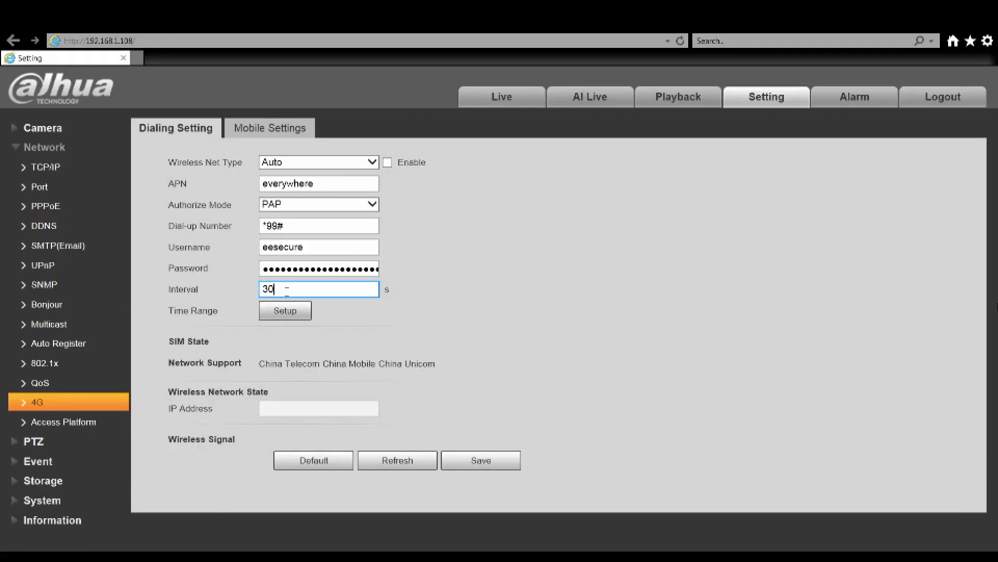
pyautogui.press('BackSpace')
pyautogui.press('BackSpace')
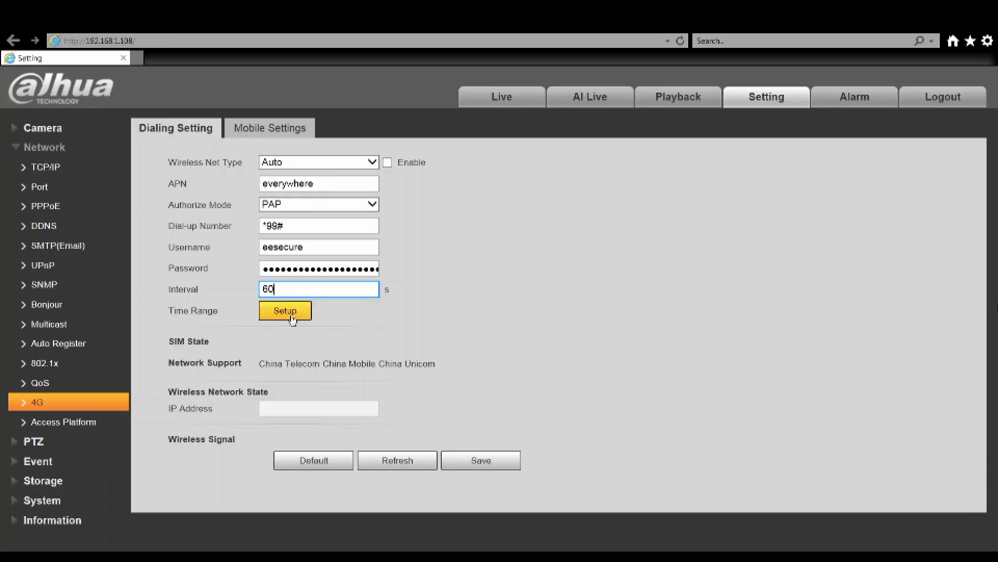
# Schedule 4G dialing for 00:00–23:59:59 every day, save, and tick Enable for dialing
pyautogui.click(289, 313)
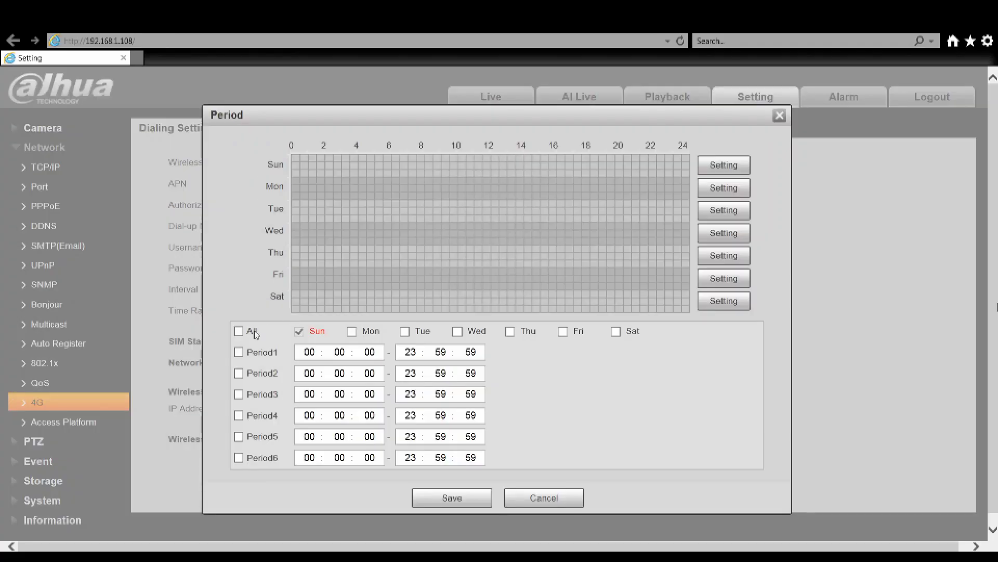
pyautogui.click(239, 331)
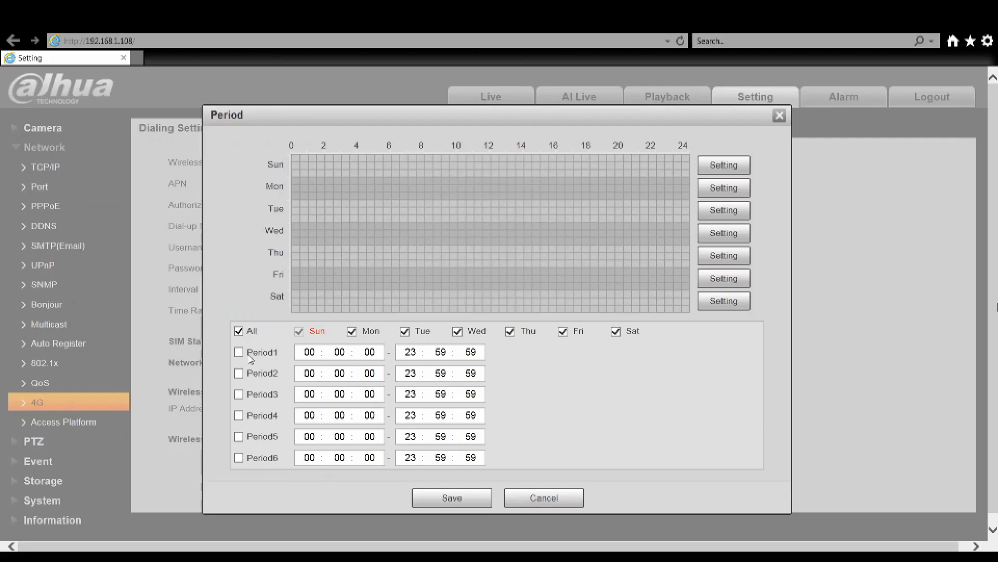
pyautogui.click(239, 353)
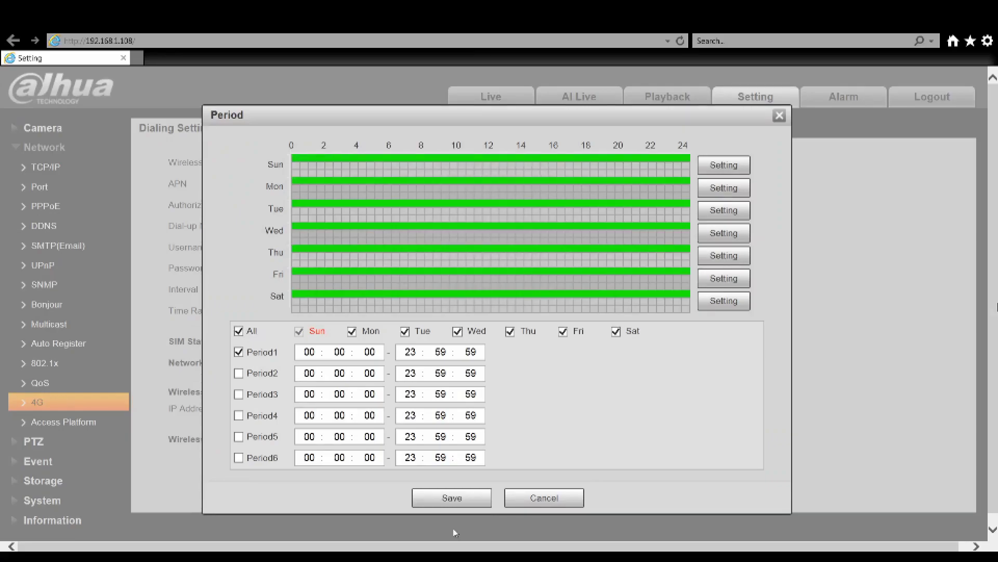
pyautogui.click(452, 497)
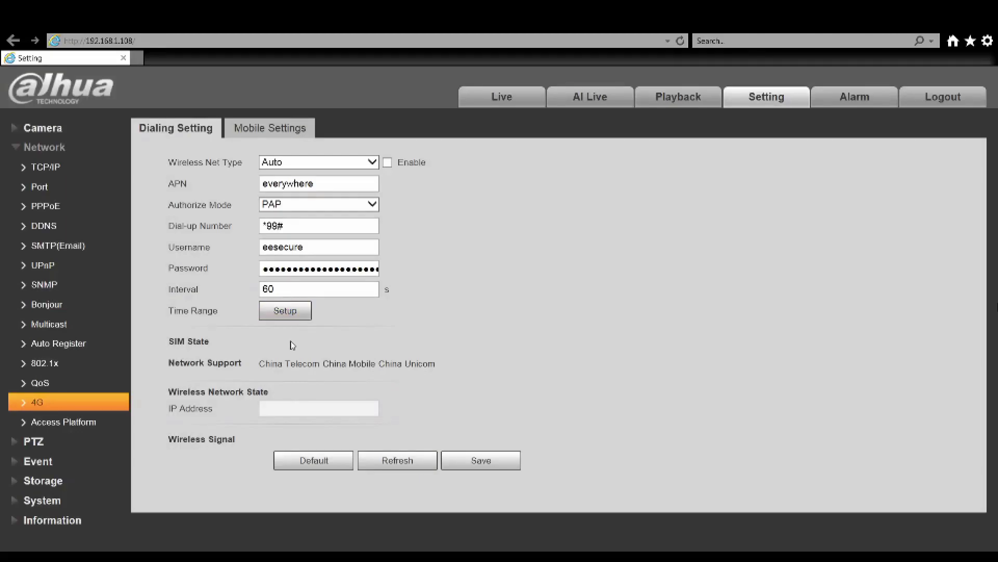
pyautogui.click(480, 465)
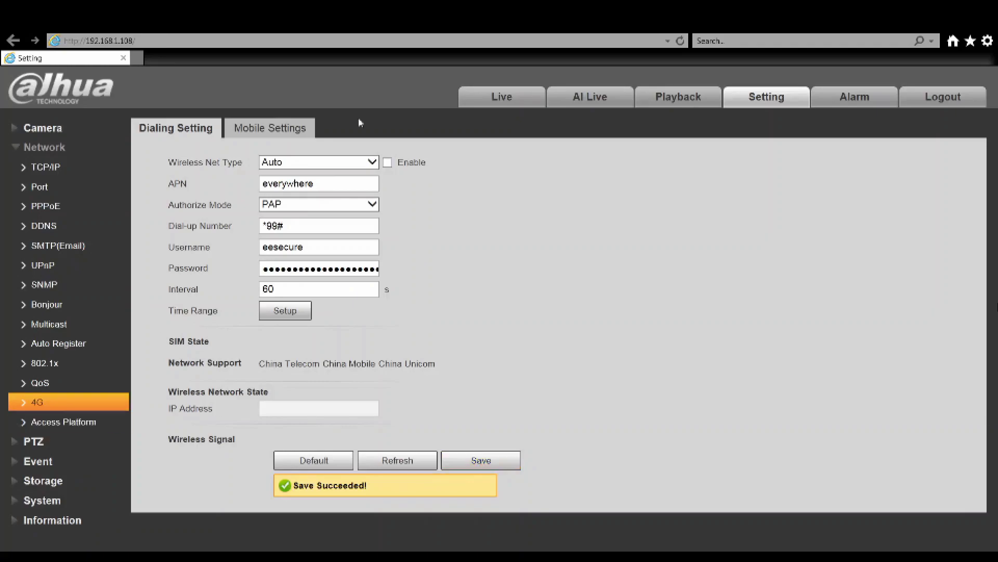
pyautogui.click(388, 162)
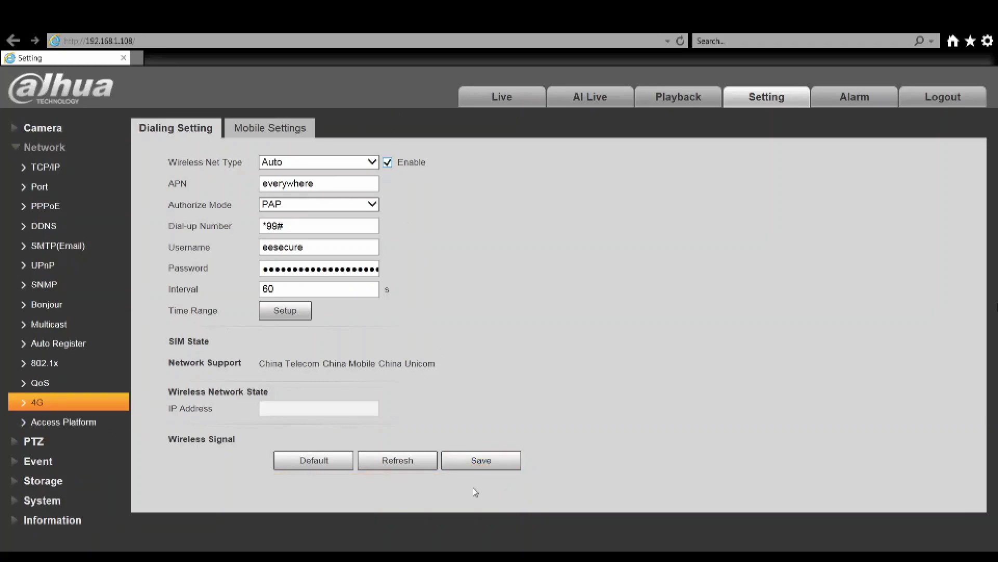
# Save the enabled 4G settings and refresh the 4G page to confirm IP 100.73.145.142
pyautogui.click(474, 467)
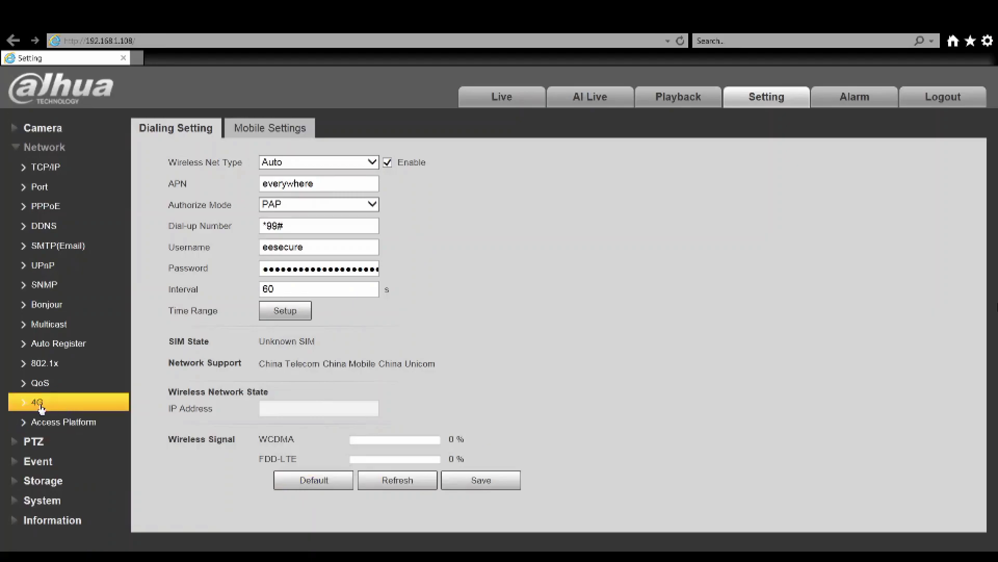
pyautogui.click(39, 390)
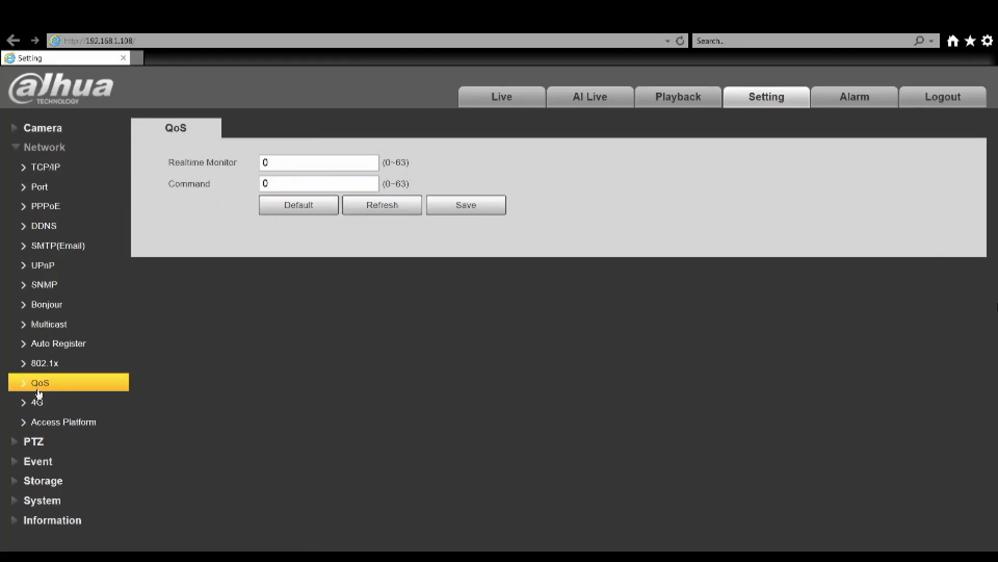
pyautogui.click(37, 401)
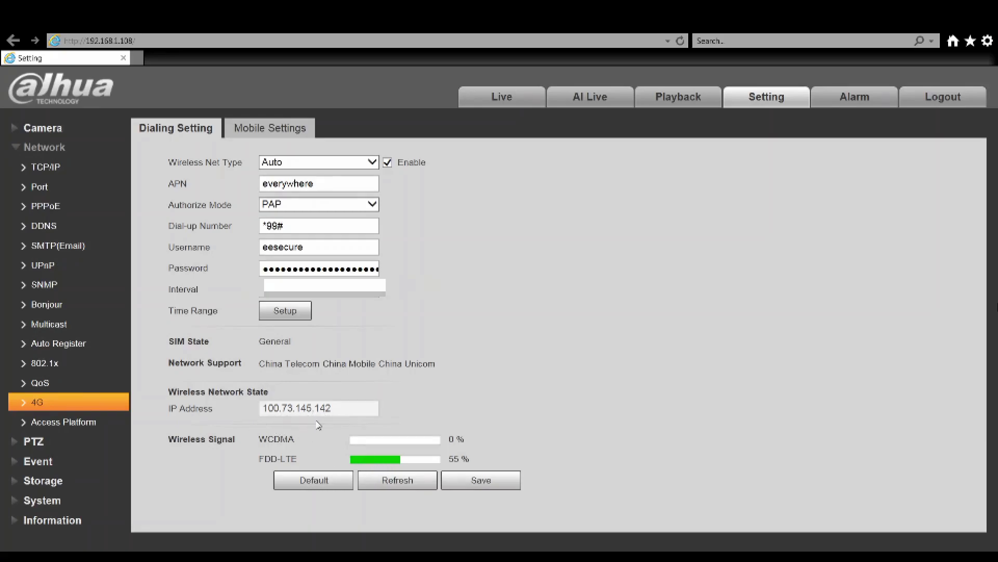
# On the Access Platform page, turn P2P off and back on, saving each change
pyautogui.click(74, 429)
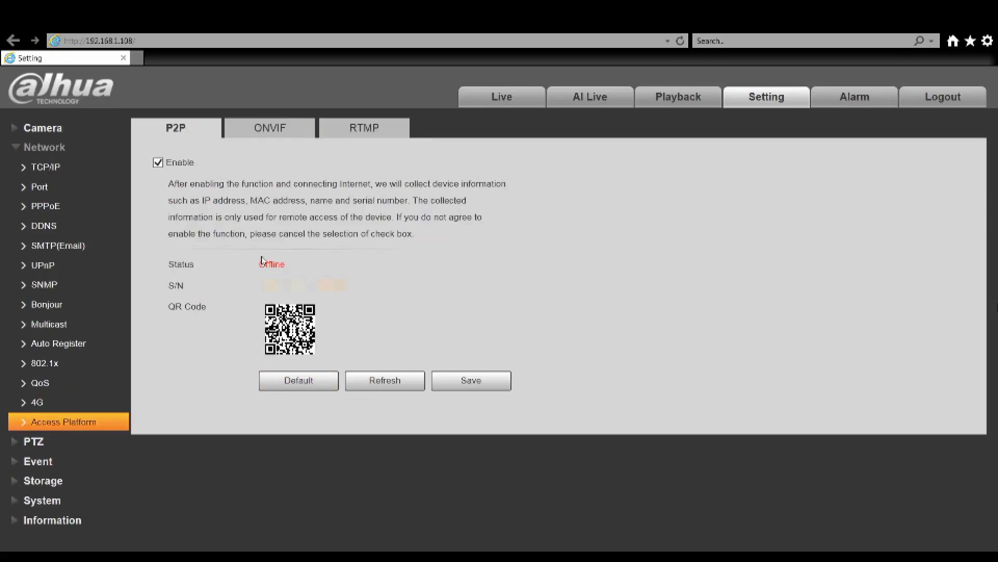
pyautogui.click(158, 163)
pyautogui.click(460, 389)
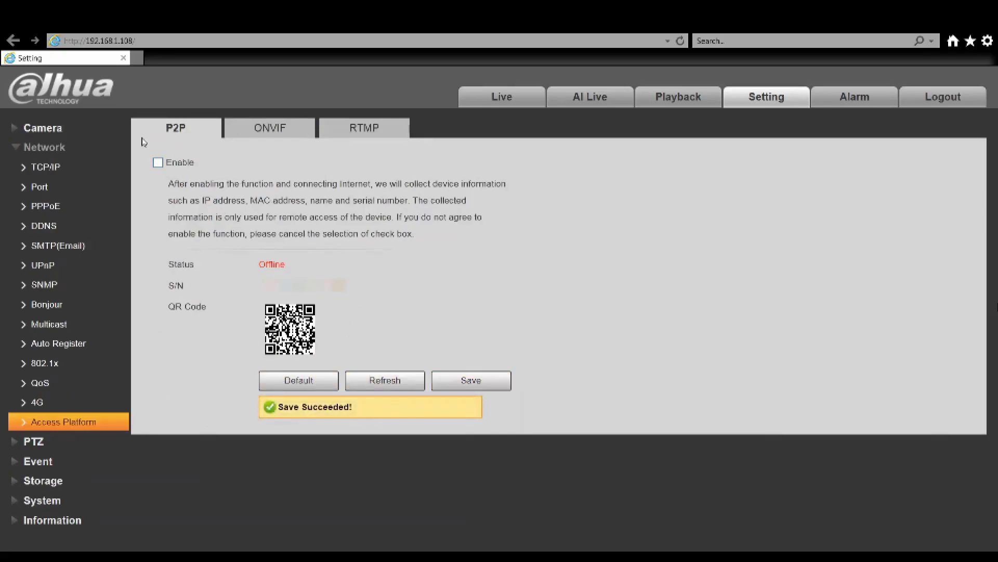
pyautogui.click(157, 163)
pyautogui.click(467, 383)
# Switch between the 4G and P2P pages, refreshing, until the P2P status reads Online
pyautogui.click(38, 402)
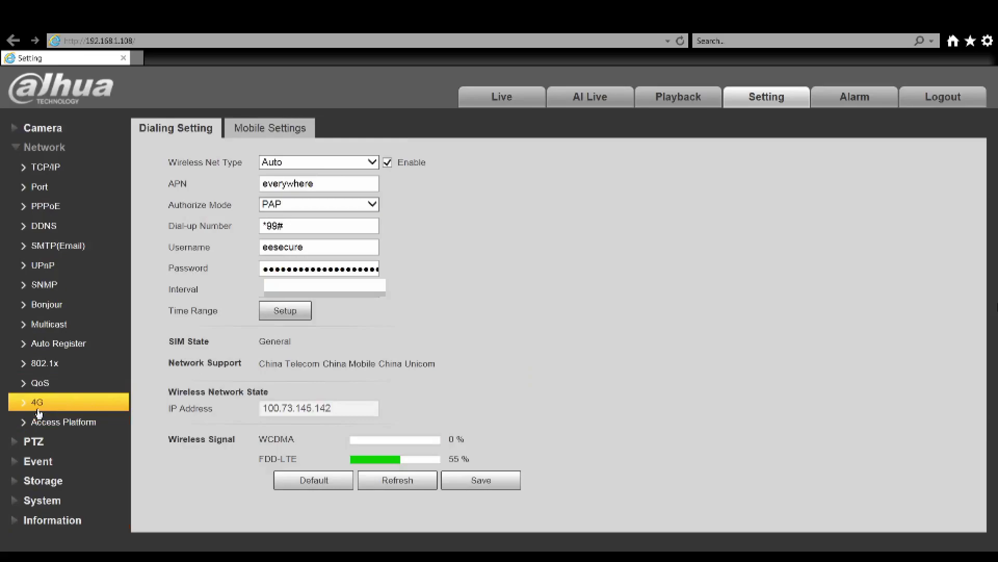
pyautogui.click(57, 425)
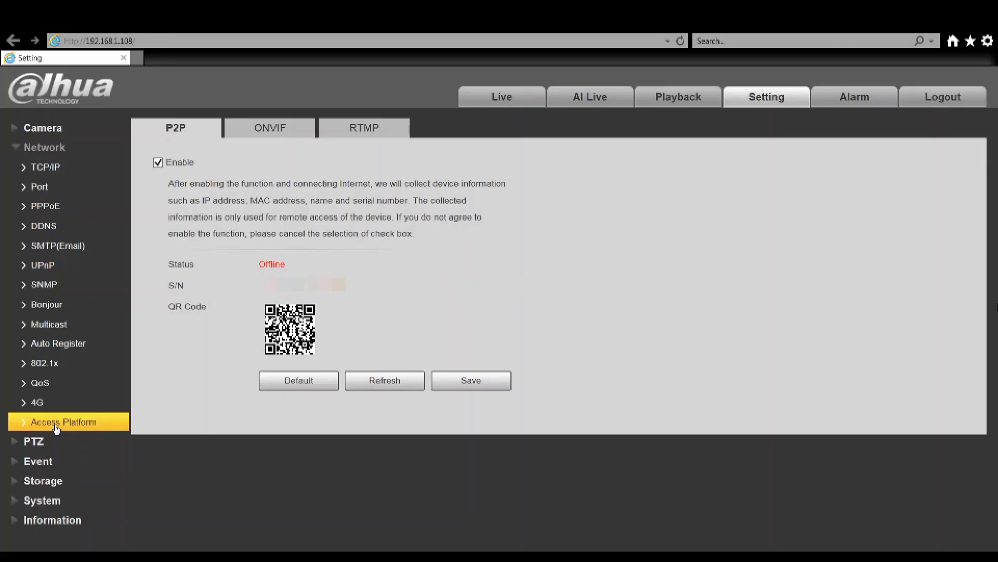
pyautogui.click(55, 404)
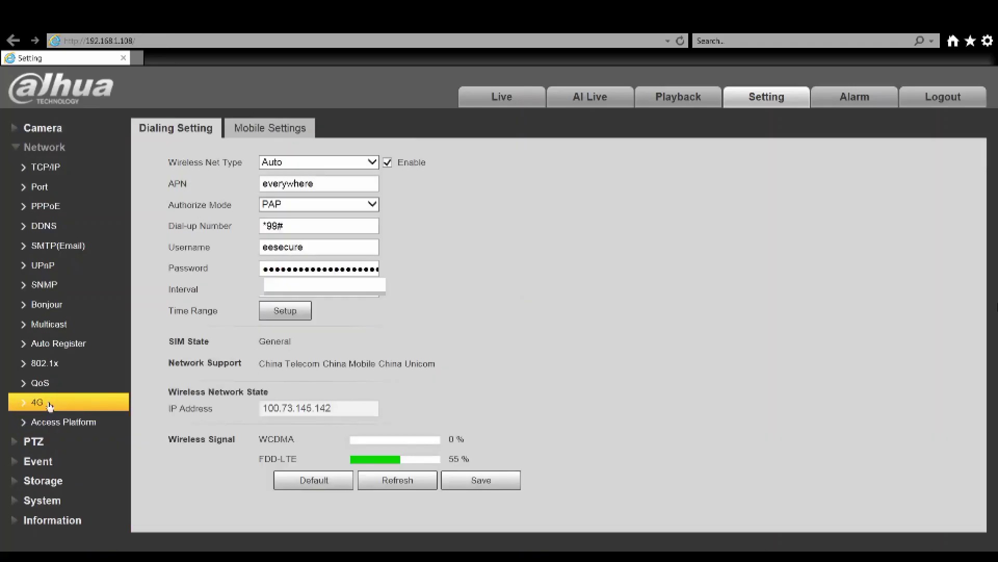
pyautogui.click(63, 419)
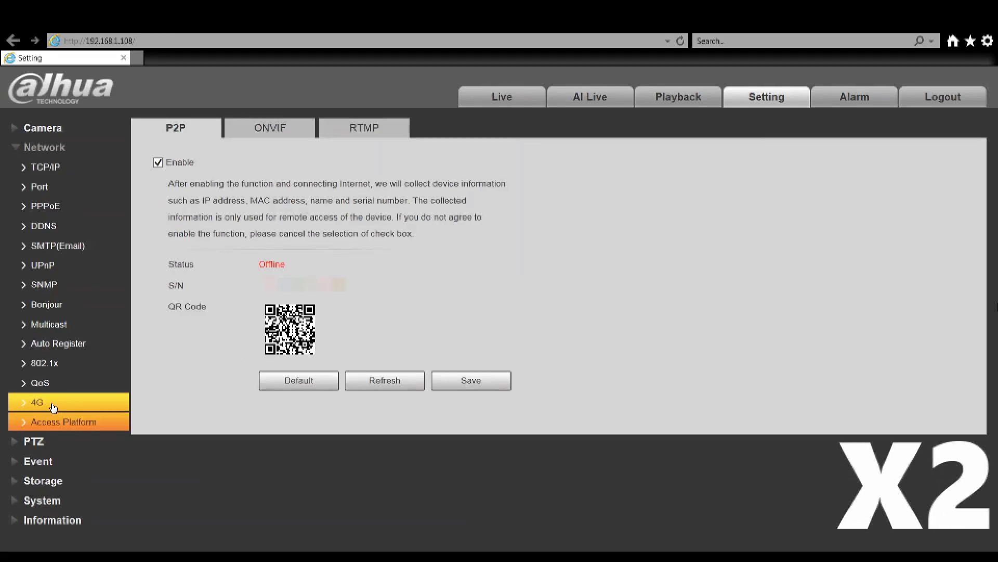
pyautogui.click(386, 384)
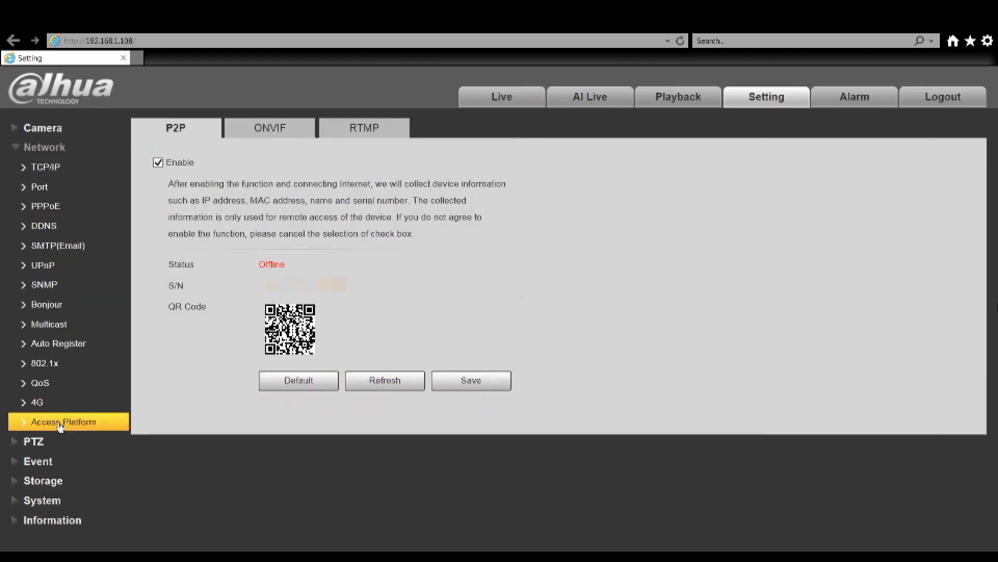
pyautogui.click(37, 402)
pyautogui.click(281, 311)
pyautogui.click(545, 497)
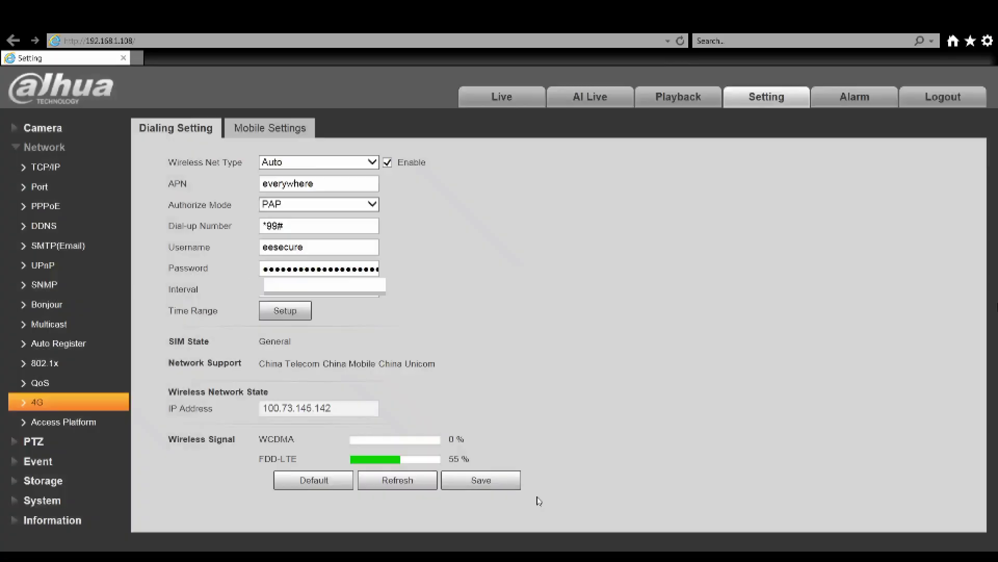
pyautogui.click(72, 424)
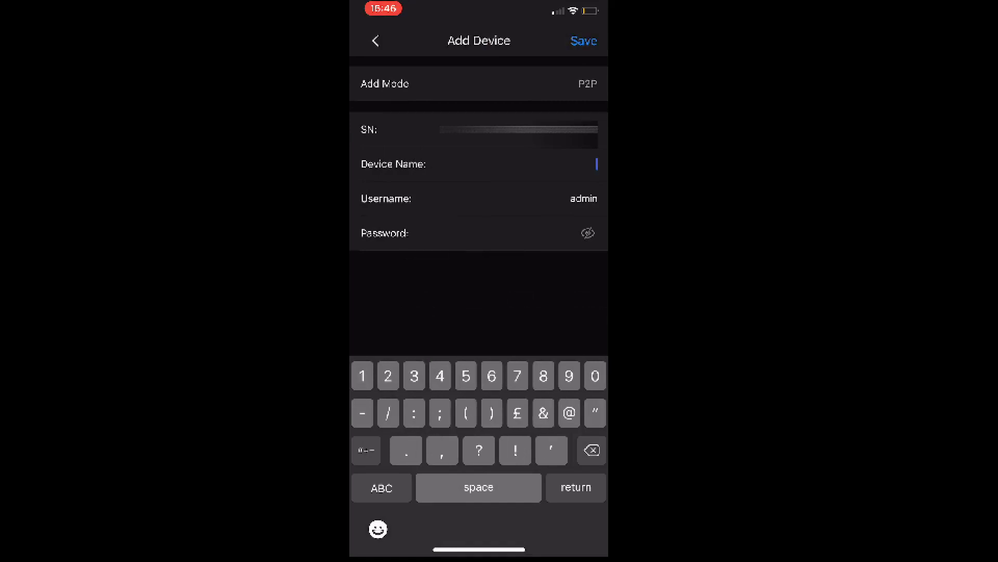
# Name the new P2P device '4G PTZ' and save it to start its live view
pyautogui.write('4G PTZ')
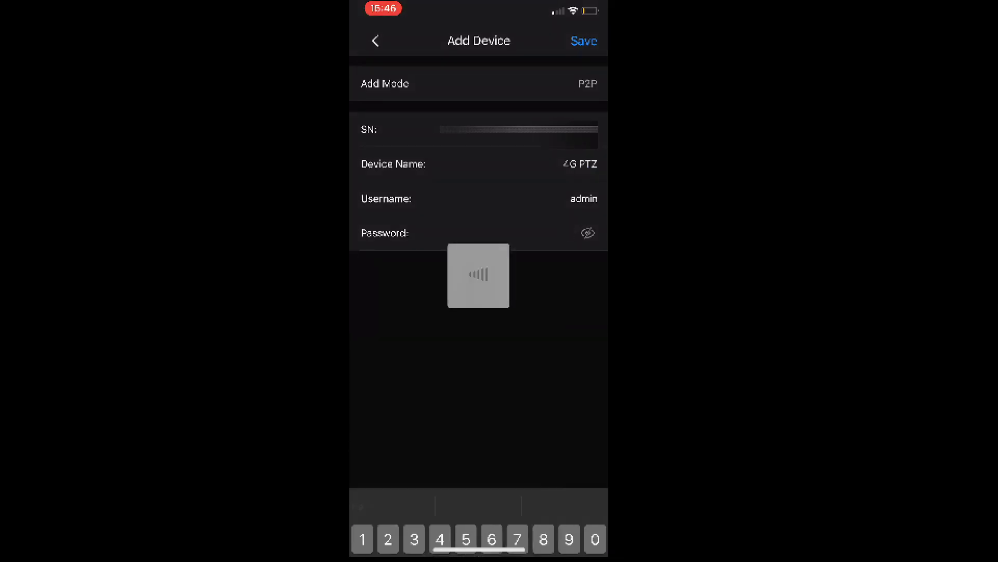
pyautogui.press('Return')
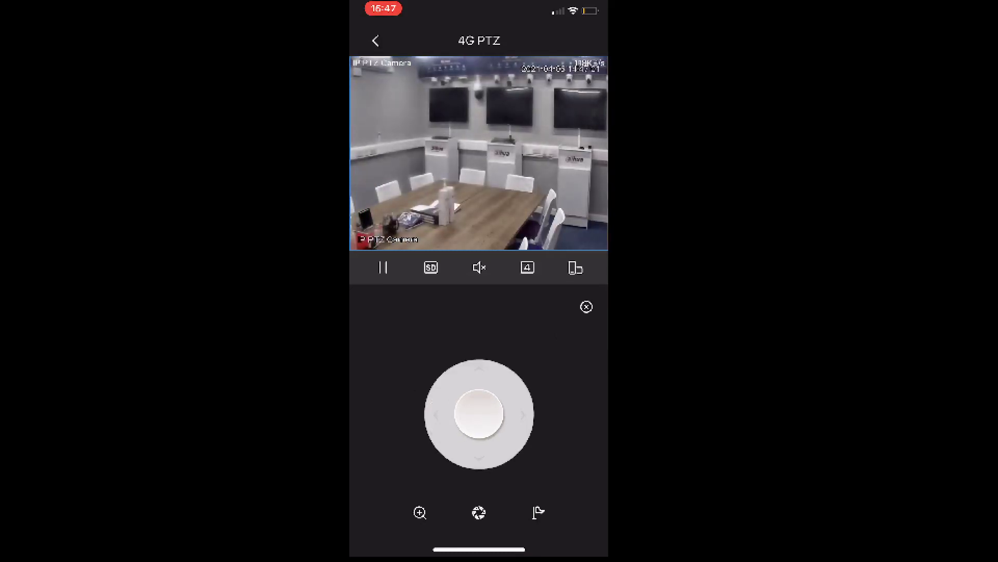
# Pan the 4G PTZ camera to the right and call preset 1
pyautogui.moveTo(478, 414); pyautogui.dragTo(535, 408)
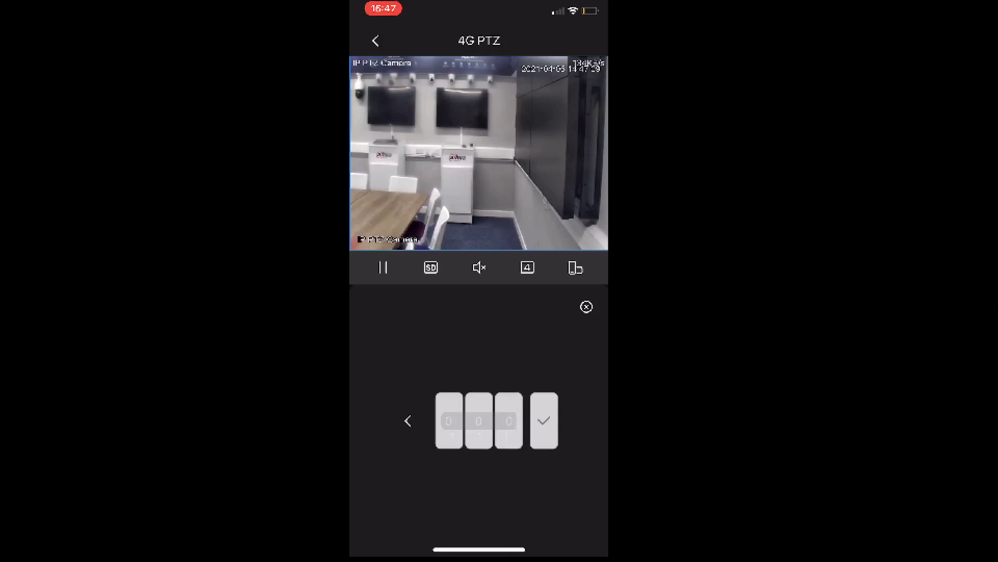
pyautogui.click(544, 420)
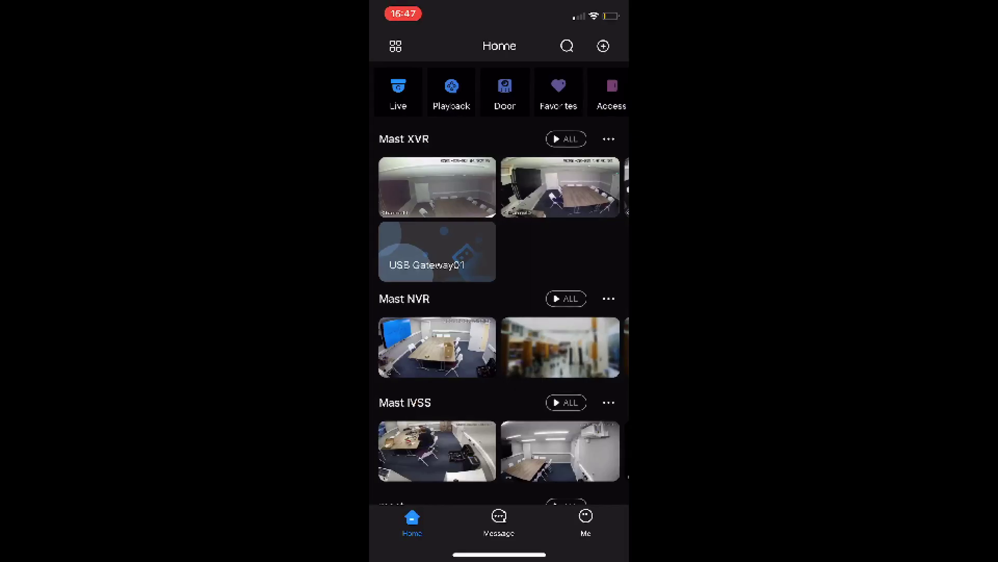
# Open the 4G PTZ device details from Home, then return to the device list
pyautogui.scroll(-10, 499, 281)
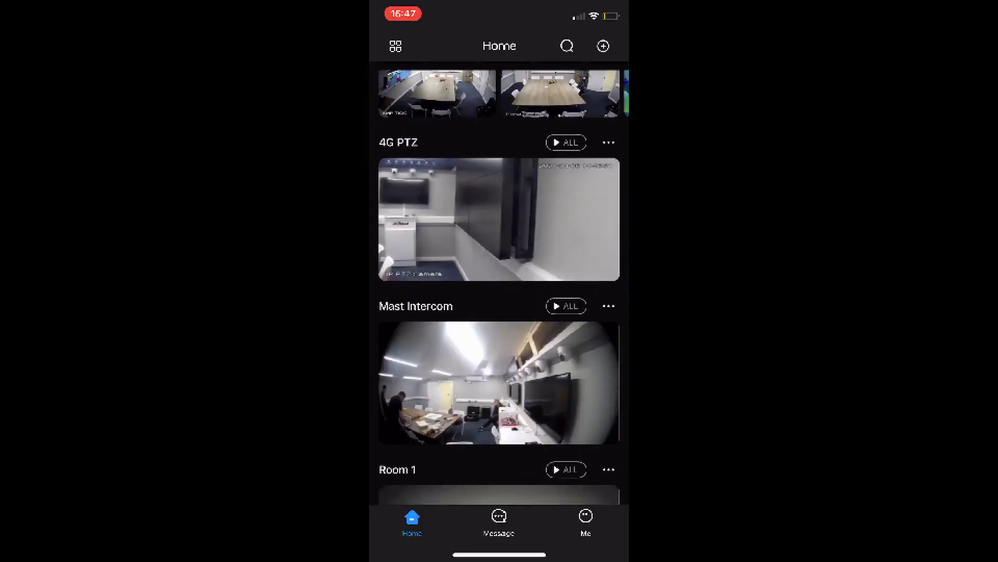
pyautogui.click(608, 142)
pyautogui.click(423, 176)
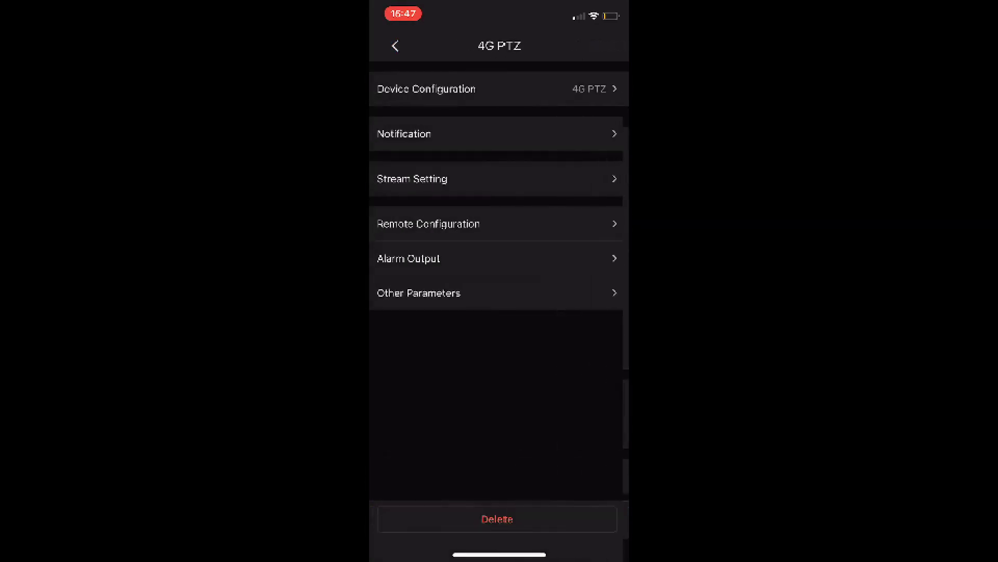
pyautogui.click(395, 46)
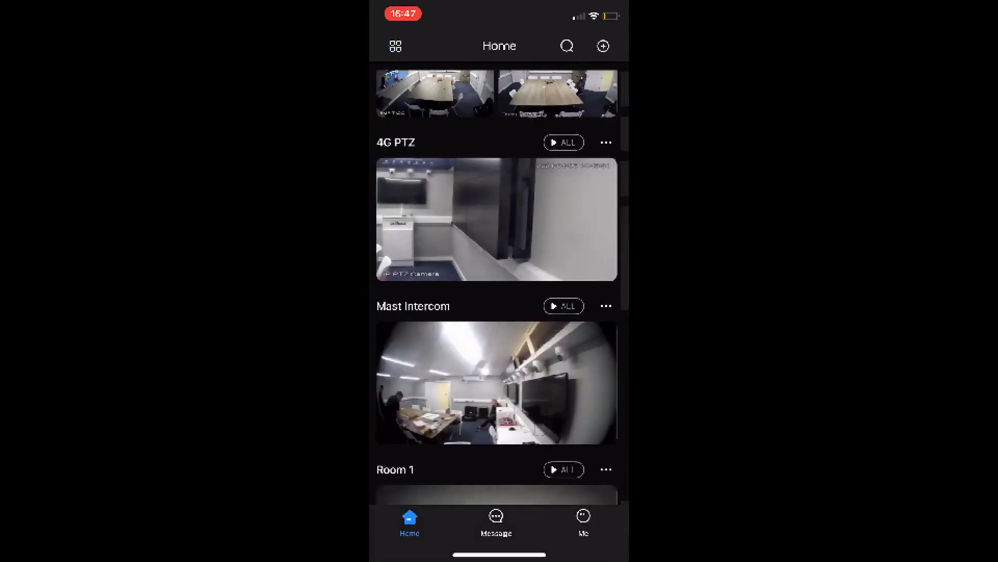